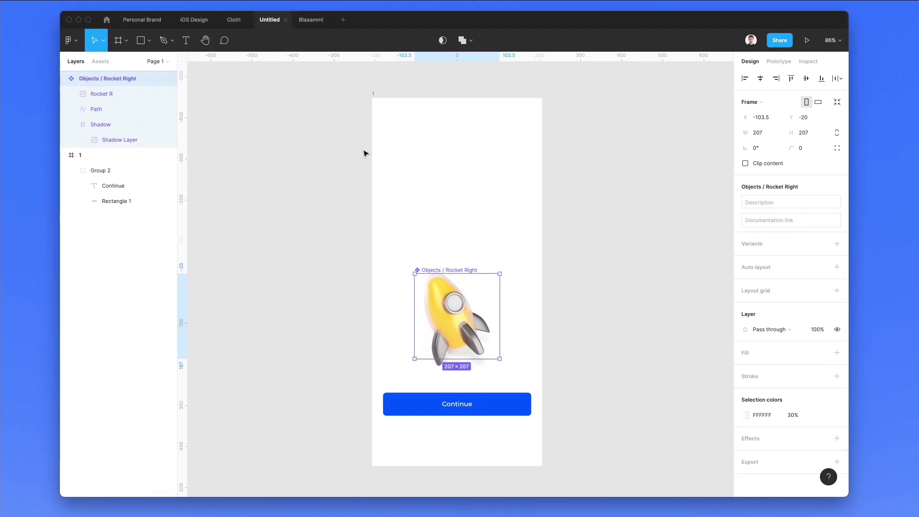
# Browse the Figma Community plugins and search for "protopie"
pyautogui.click(345, 158)
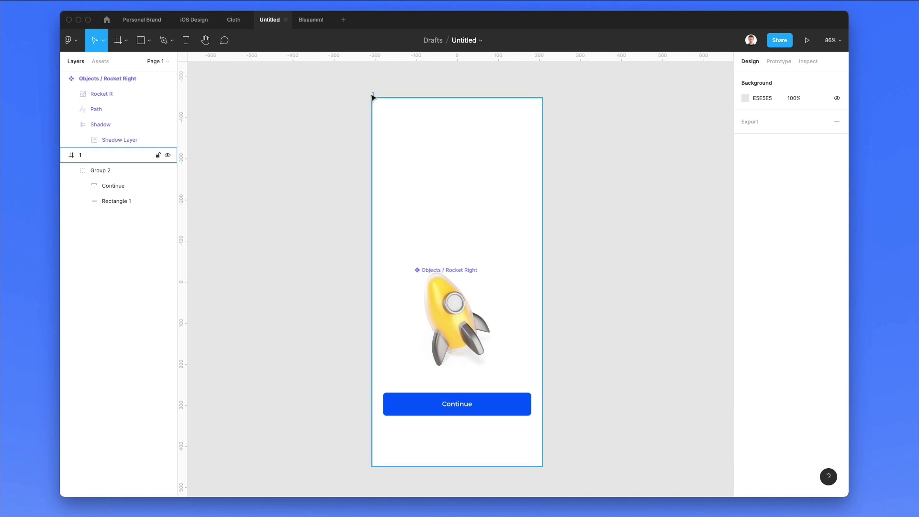
pyautogui.click(72, 42)
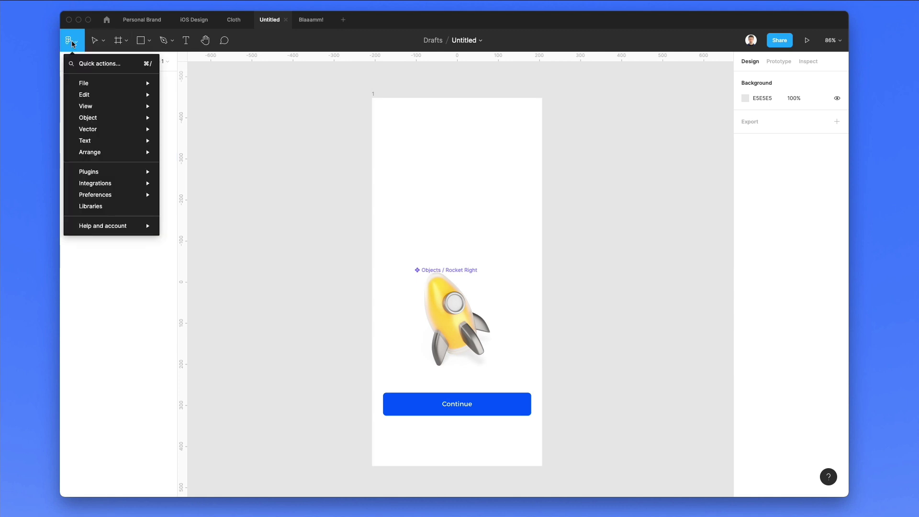
pyautogui.moveTo(93, 176)
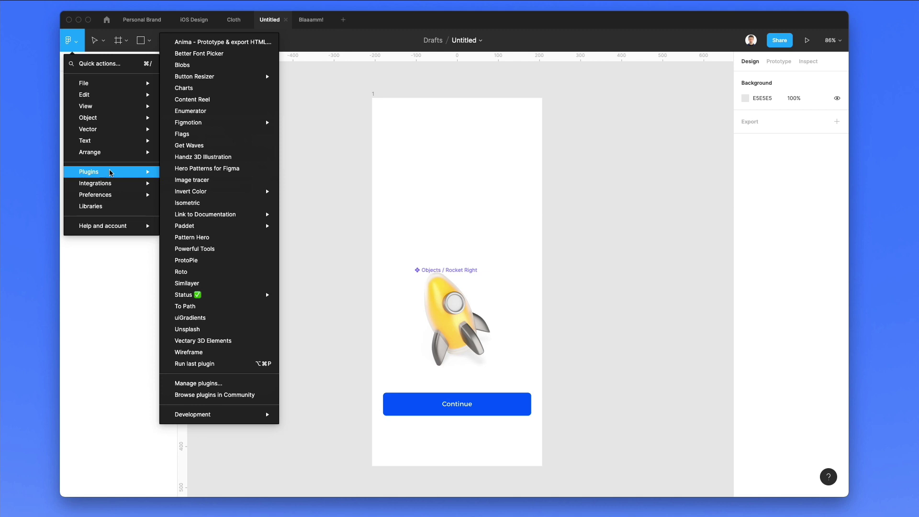
pyautogui.click(215, 395)
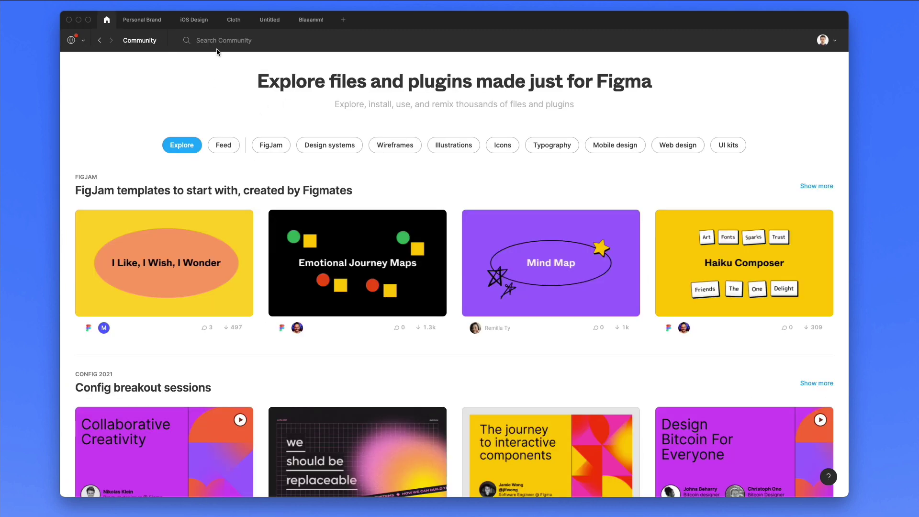
pyautogui.click(217, 42)
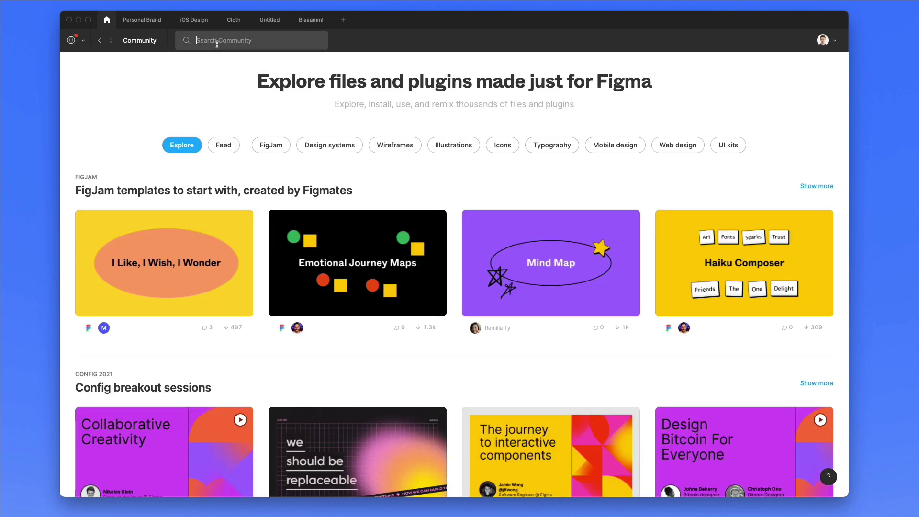
pyautogui.write('prot')
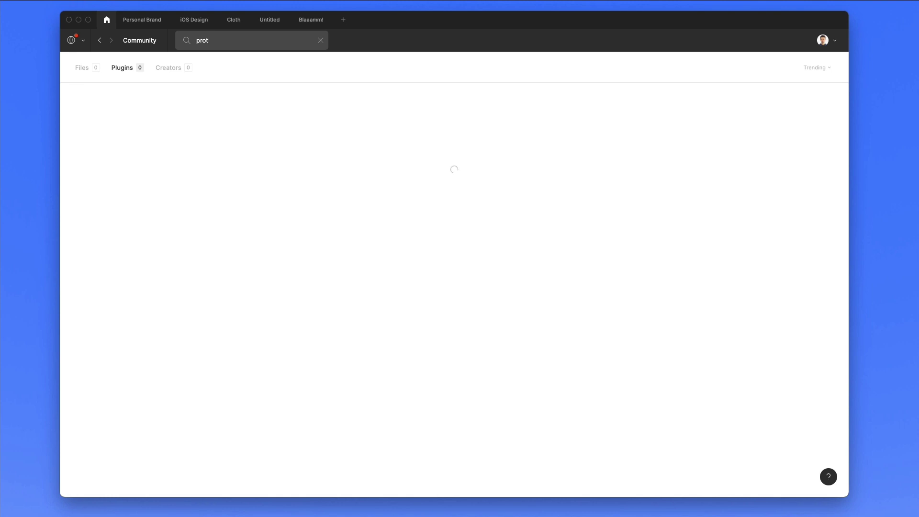
pyautogui.write('op')
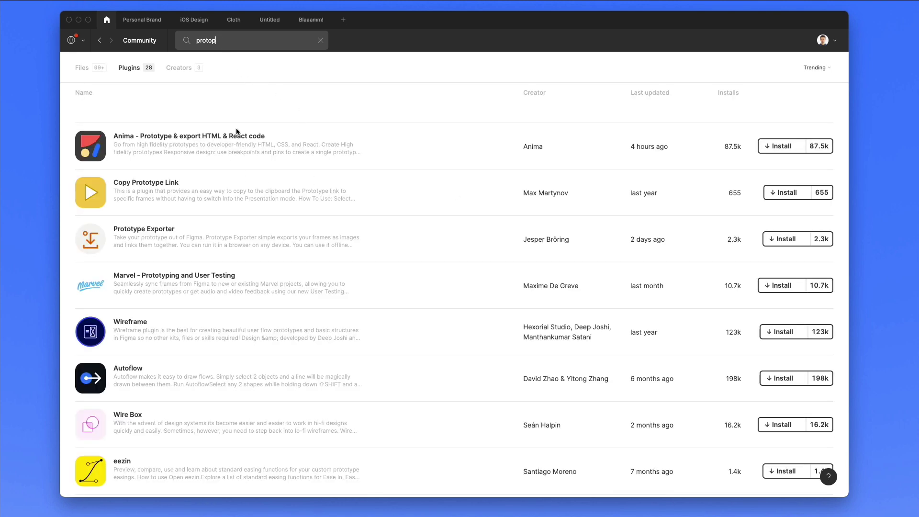
pyautogui.write('ie')
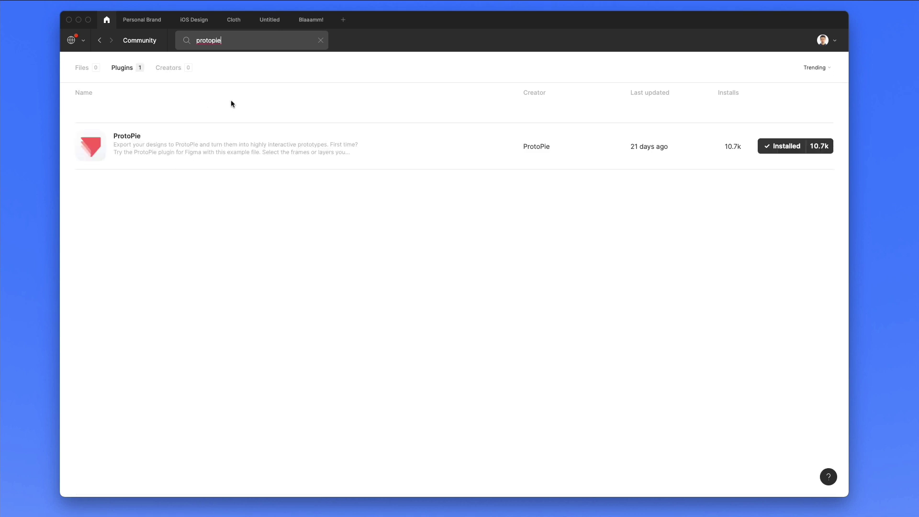
# Return to the Untitled design file and run the ProtoPie plugin
pyautogui.click(100, 40)
pyautogui.click(98, 40)
pyautogui.click(312, 21)
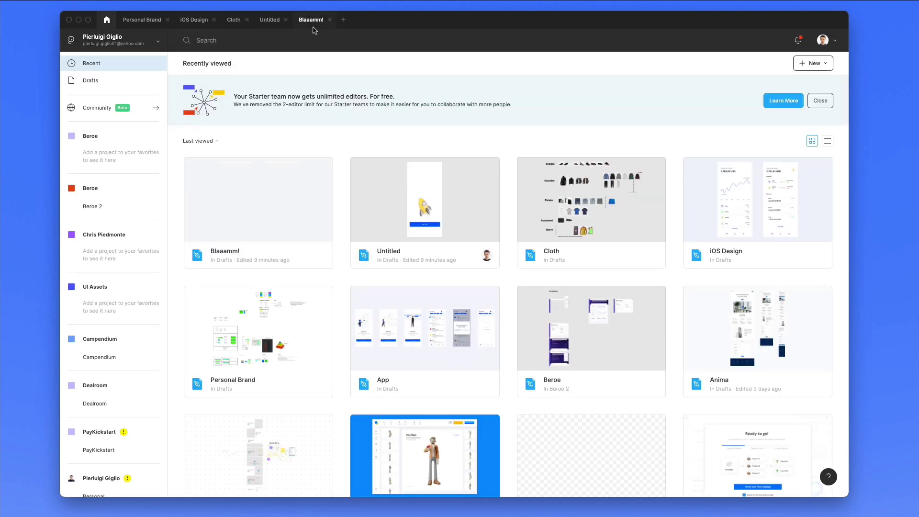
pyautogui.click(279, 21)
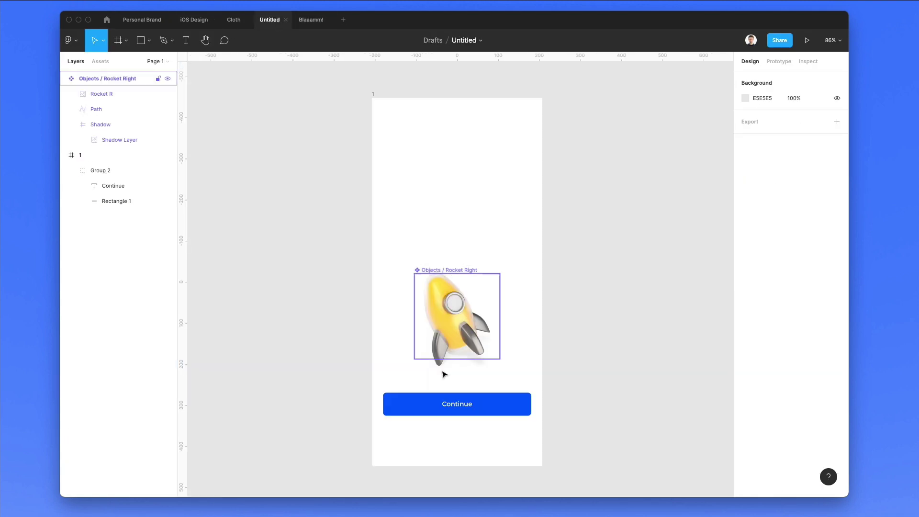
pyautogui.click(72, 40)
pyautogui.moveTo(98, 98)
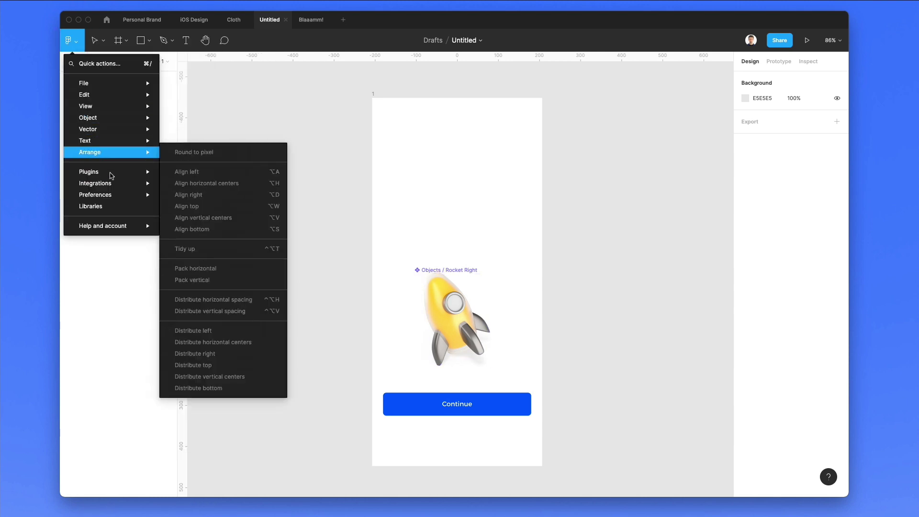
pyautogui.moveTo(114, 173)
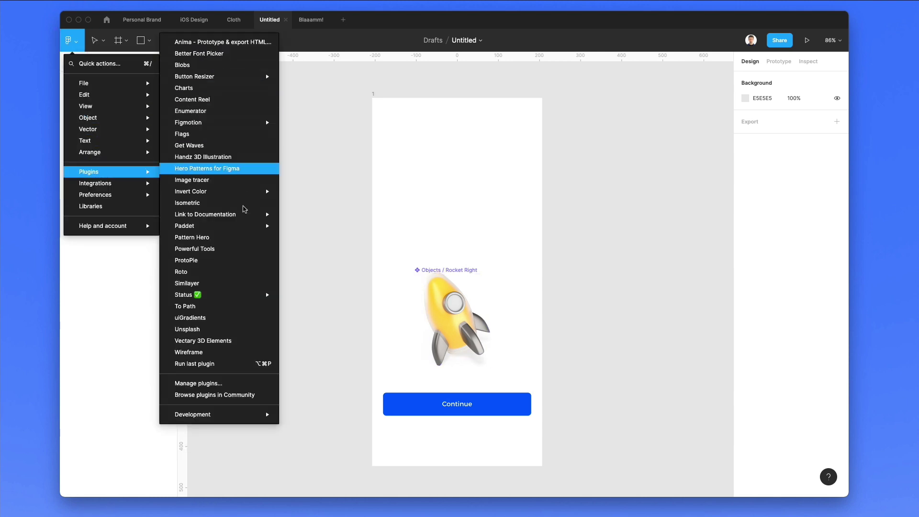
pyautogui.click(215, 260)
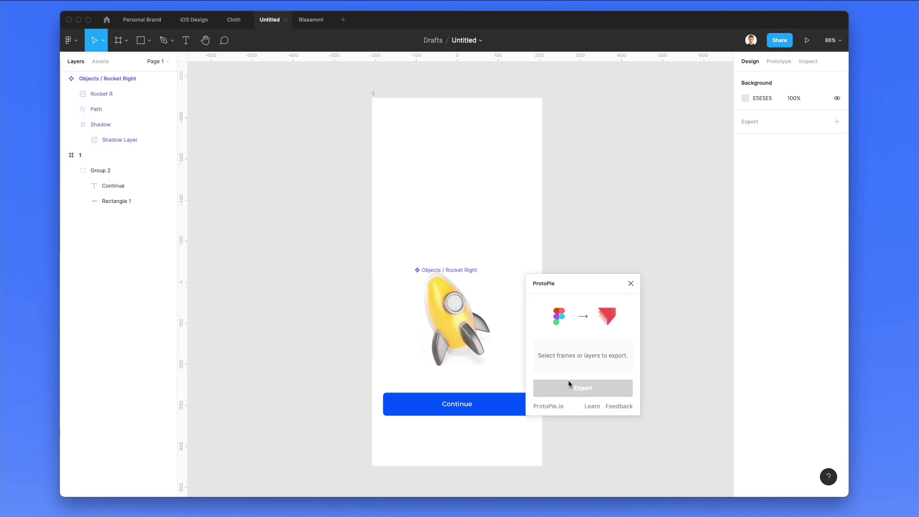
# Export frame 1 to ProtoPie as one scene, moving the plugin window off the frame
pyautogui.click(375, 94)
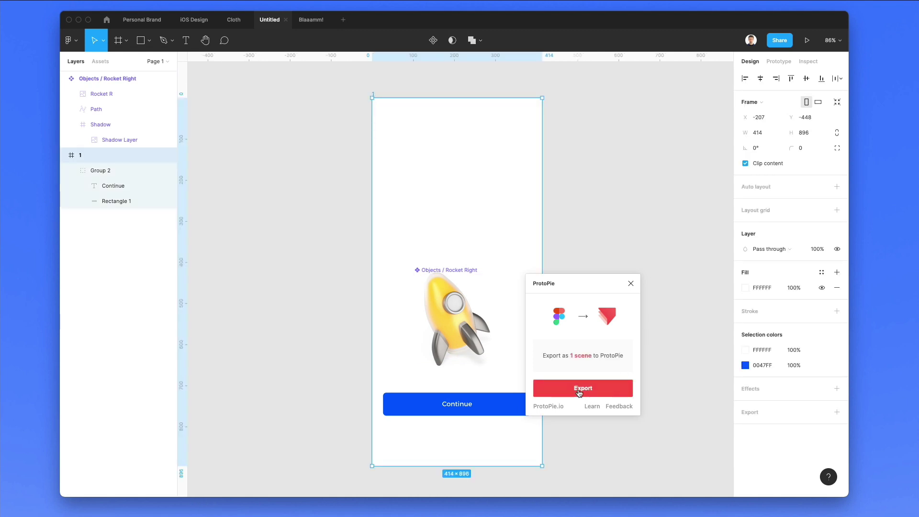
pyautogui.moveTo(570, 290); pyautogui.dragTo(604, 285)
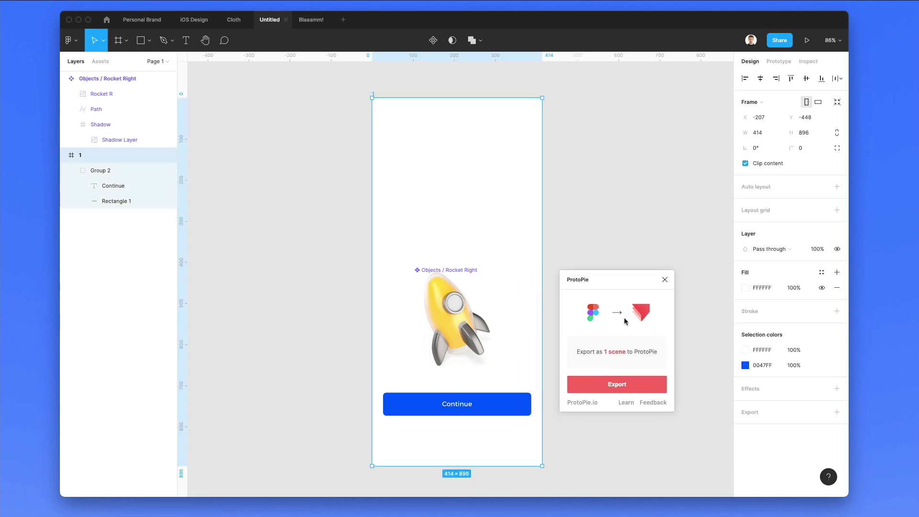
pyautogui.click(617, 389)
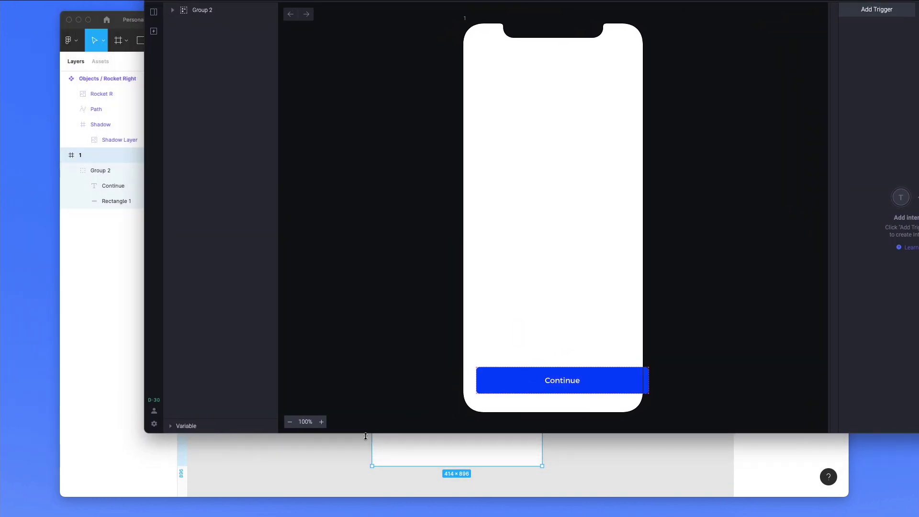
# Switch back to Figma and move the Objects / Rocket Right component into frame 1, above Group 2
pyautogui.click(314, 469)
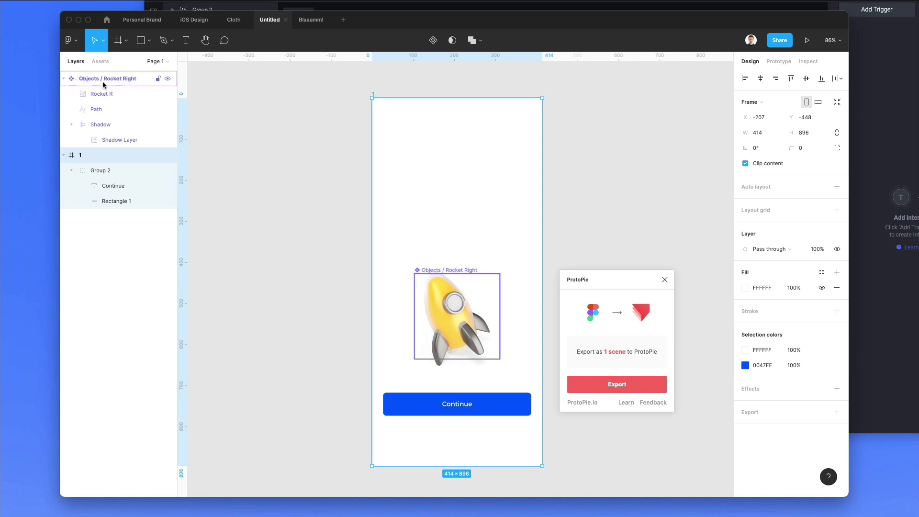
pyautogui.click(103, 84)
pyautogui.moveTo(101, 168); pyautogui.dragTo(100, 166)
# Export frame 1 with the nested rocket to ProtoPie again and enlarge the ProtoPie window to fit the screen
pyautogui.click(373, 100)
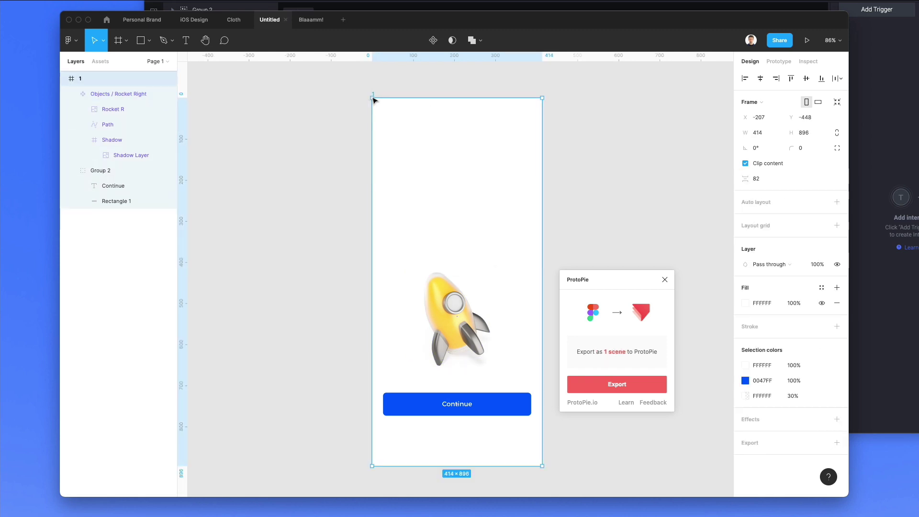
pyautogui.click(608, 386)
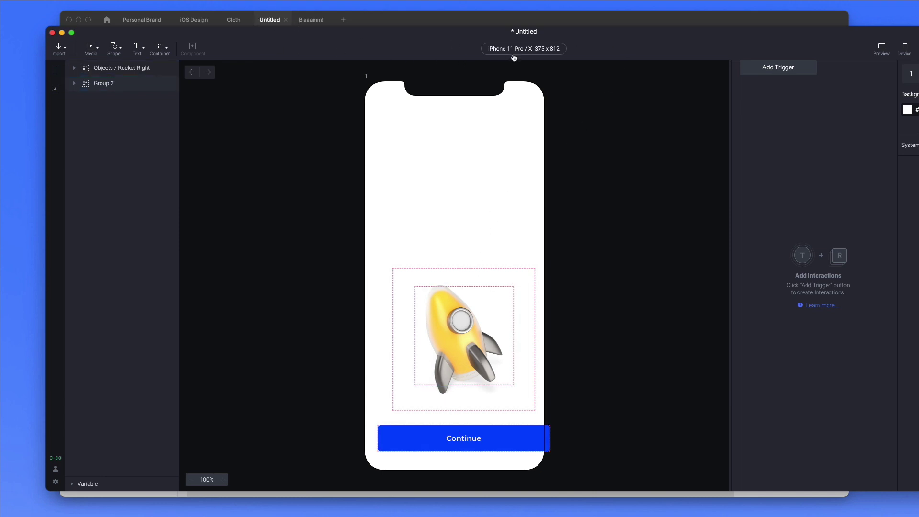
pyautogui.moveTo(473, 44); pyautogui.dragTo(454, 49)
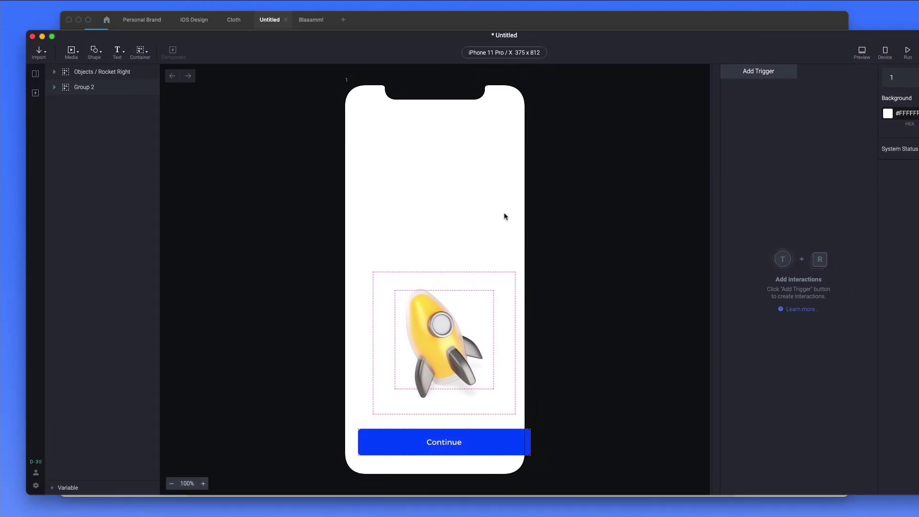
pyautogui.click(79, 22)
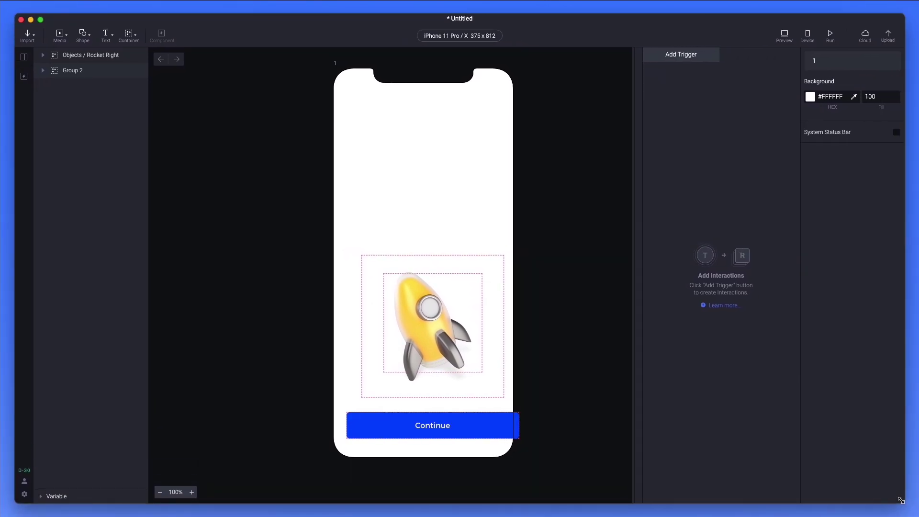
# Change the prototype's device to iPhone 11 Pro Max, 414 x 896
pyautogui.click(467, 38)
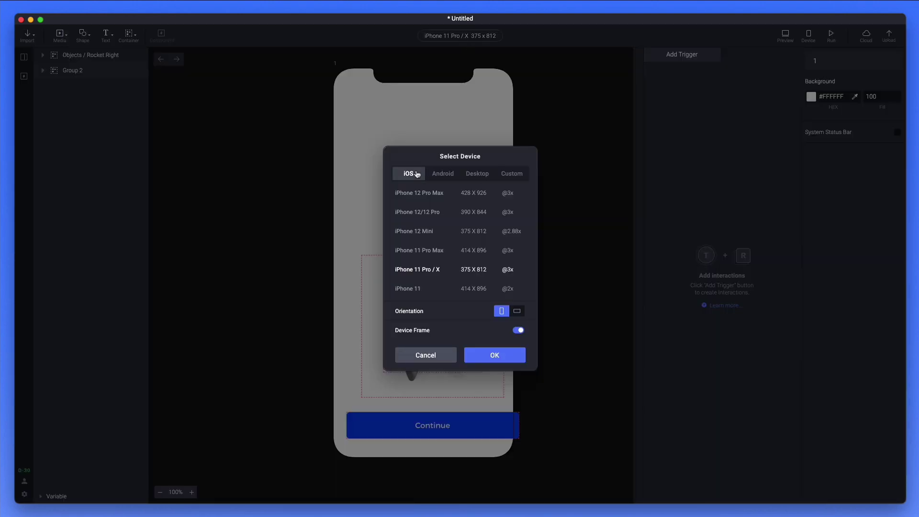
pyautogui.click(426, 253)
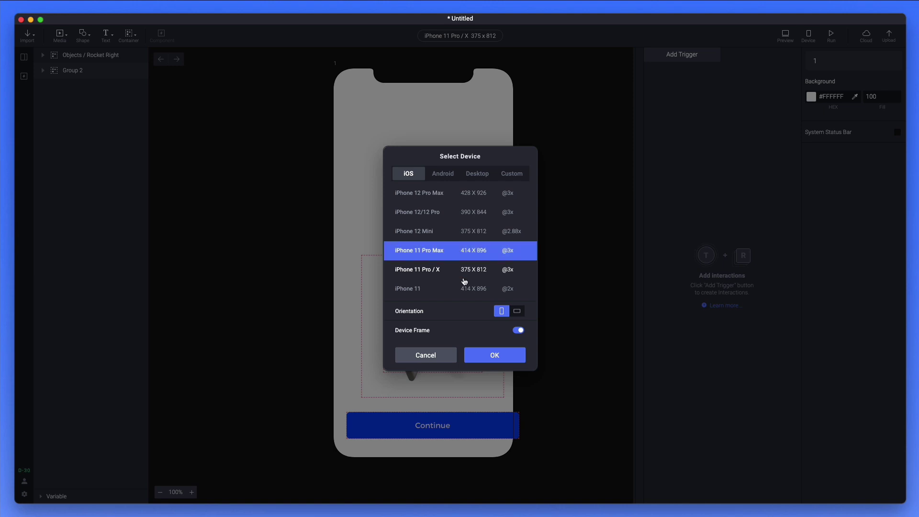
pyautogui.click(486, 357)
pyautogui.click(405, 303)
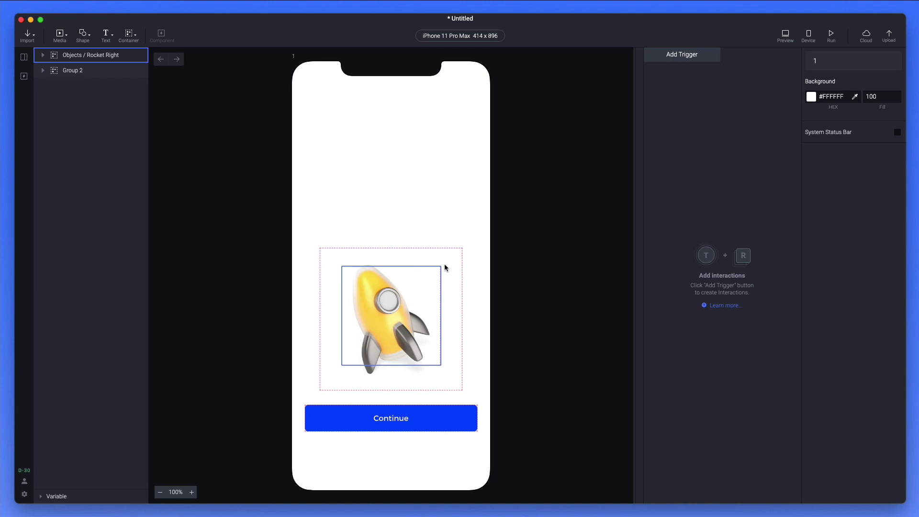
pyautogui.click(574, 209)
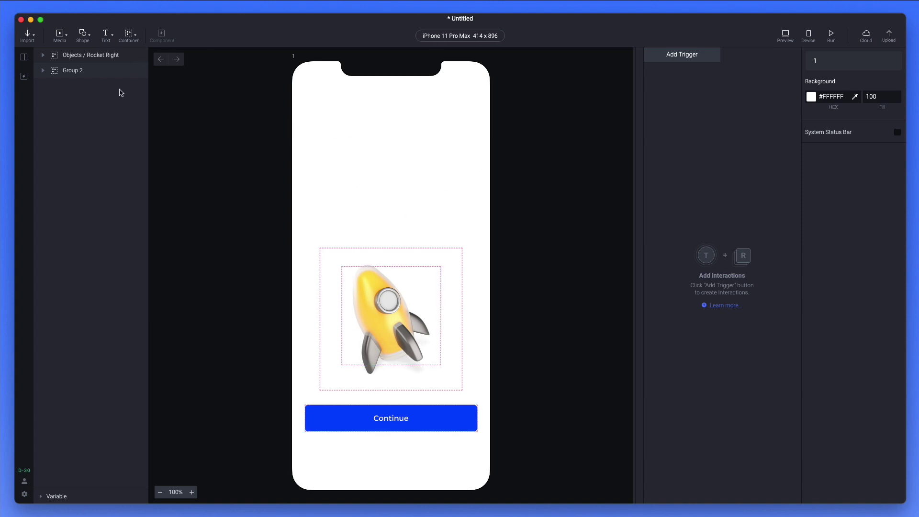
# Look through the available design import sources and the media layer types, including Lottie
pyautogui.click(35, 41)
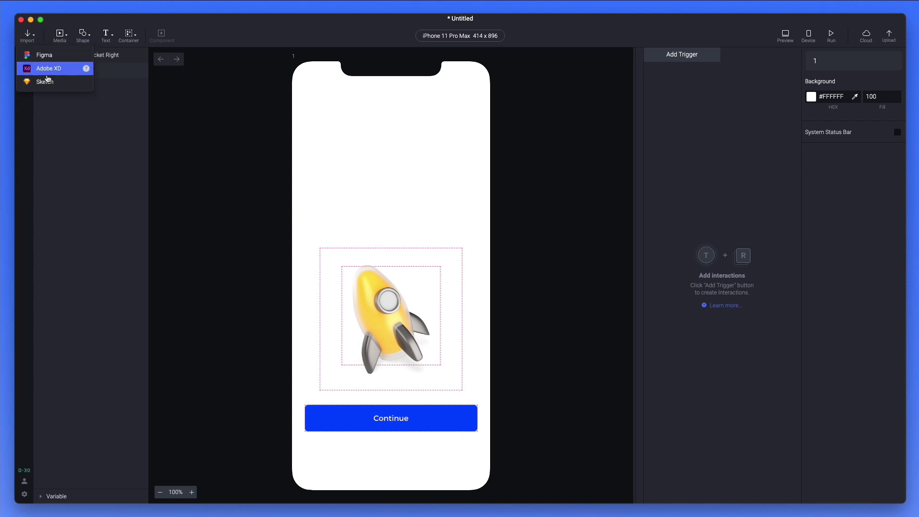
pyautogui.click(68, 121)
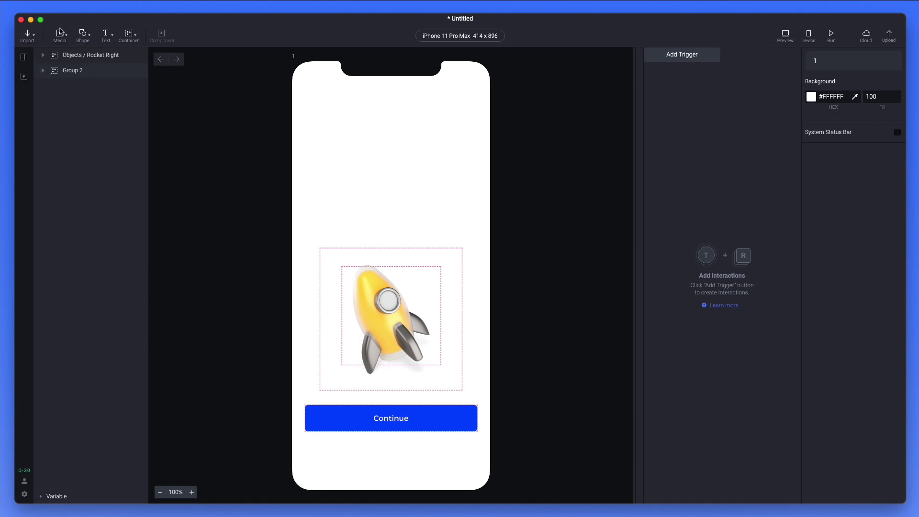
pyautogui.click(68, 39)
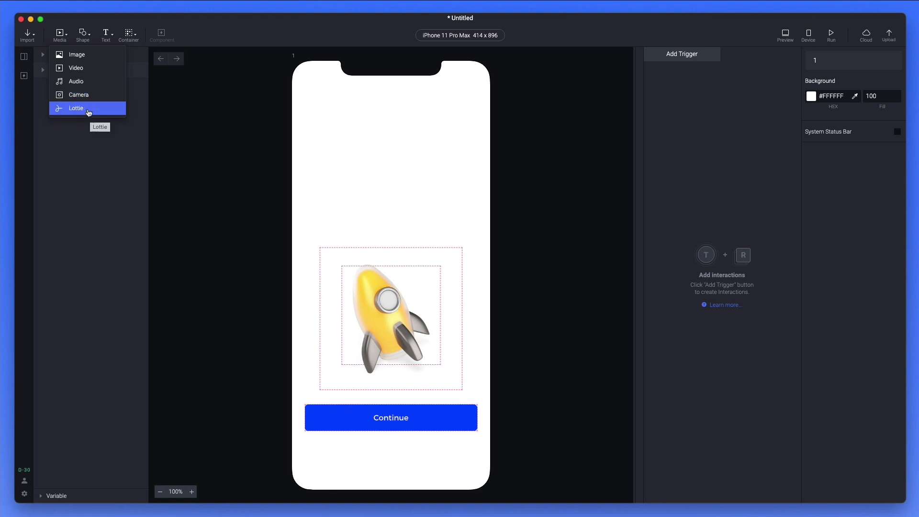
pyautogui.click(90, 39)
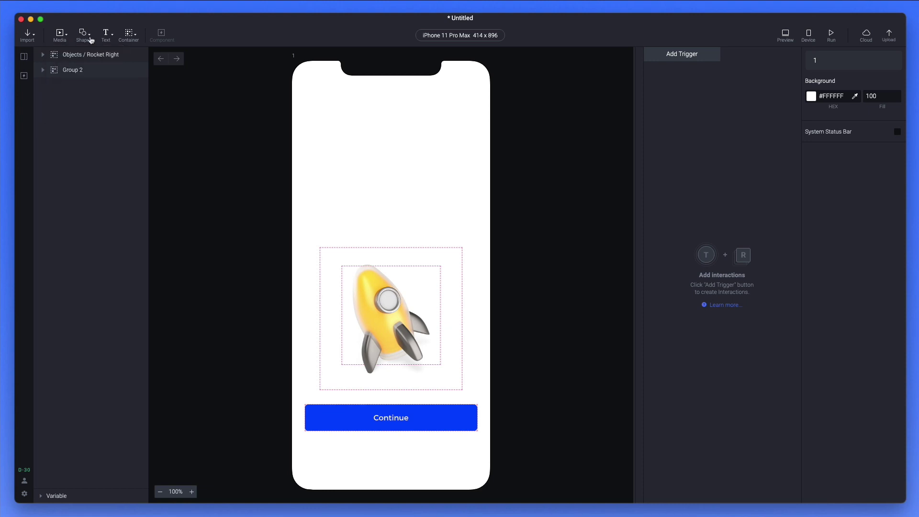
# Try an iOS Background Blur layer of about 480 x 550 over the rocket and Continue button, and delete it
pyautogui.click(91, 39)
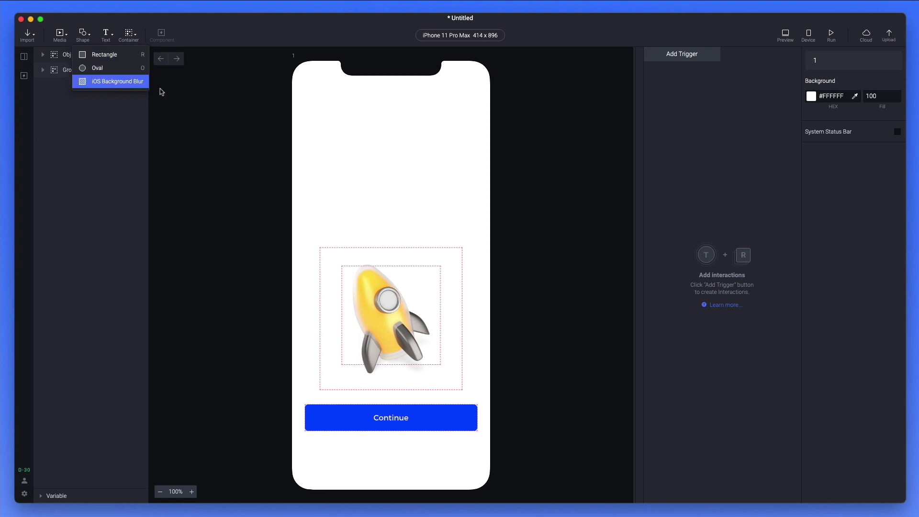
pyautogui.press('Return')
pyautogui.click(340, 115)
pyautogui.click(324, 96)
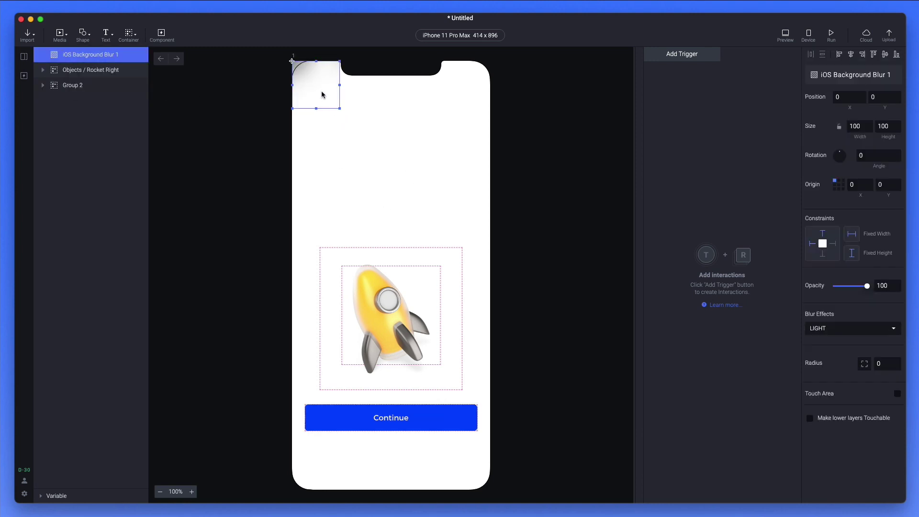
pyautogui.moveTo(337, 107); pyautogui.dragTo(520, 320)
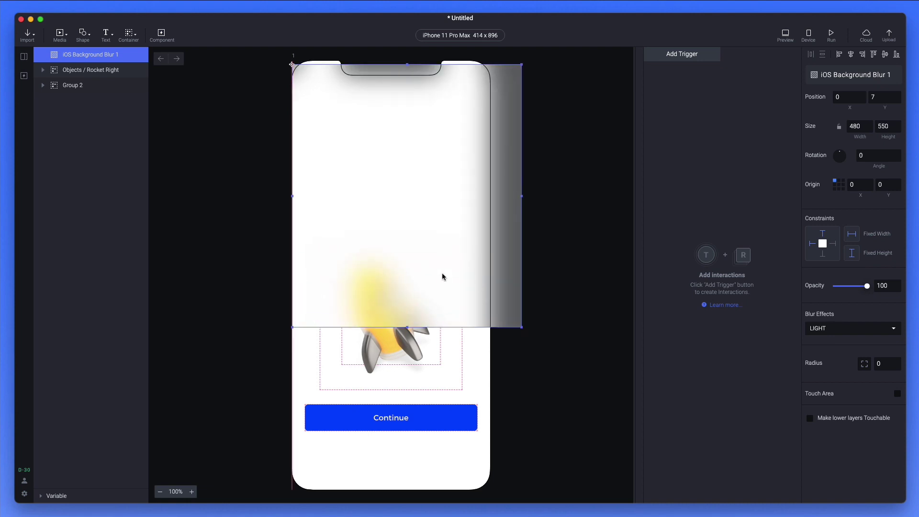
pyautogui.moveTo(443, 273); pyautogui.dragTo(426, 376)
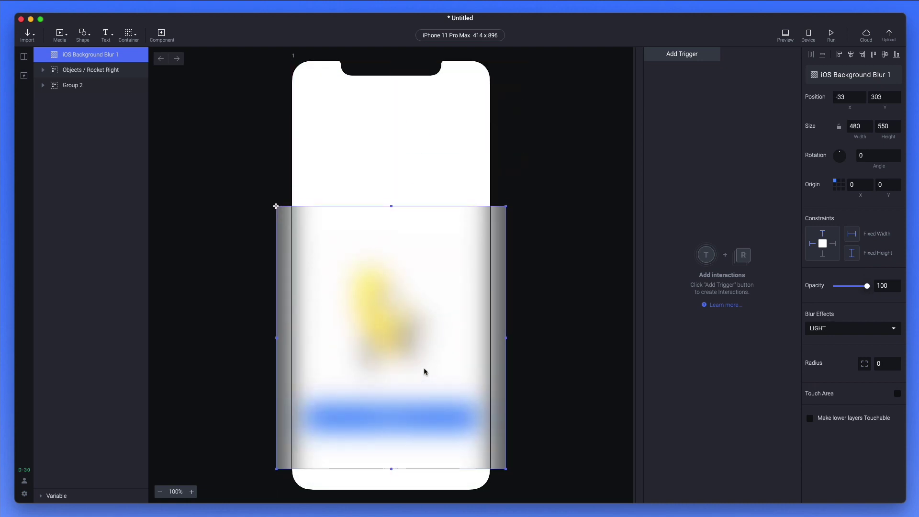
pyautogui.press('Delete')
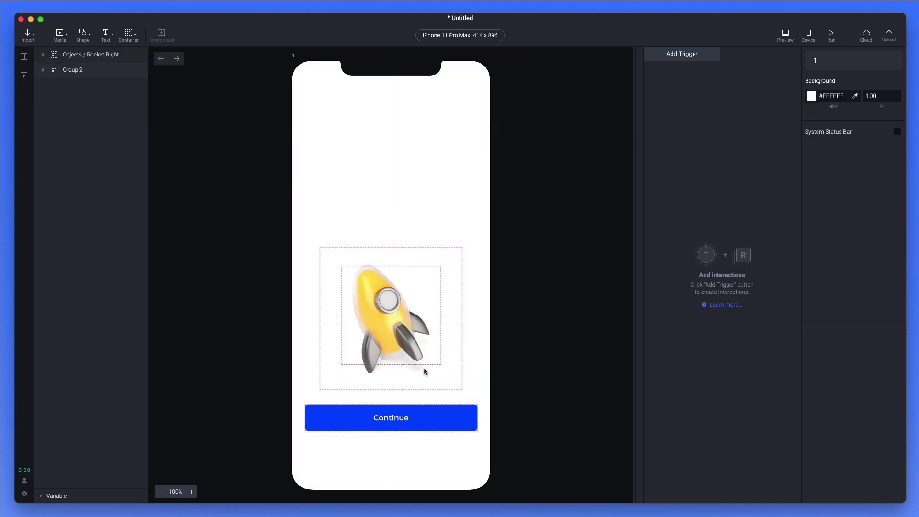
# Add a text Input layer above the rocket, about 303 x 62 at X 56, Y 261
pyautogui.click(112, 38)
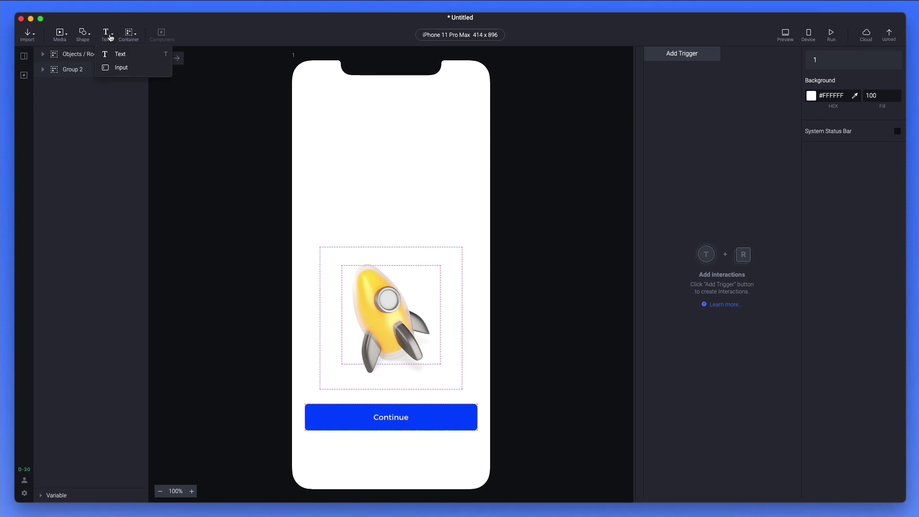
pyautogui.click(127, 69)
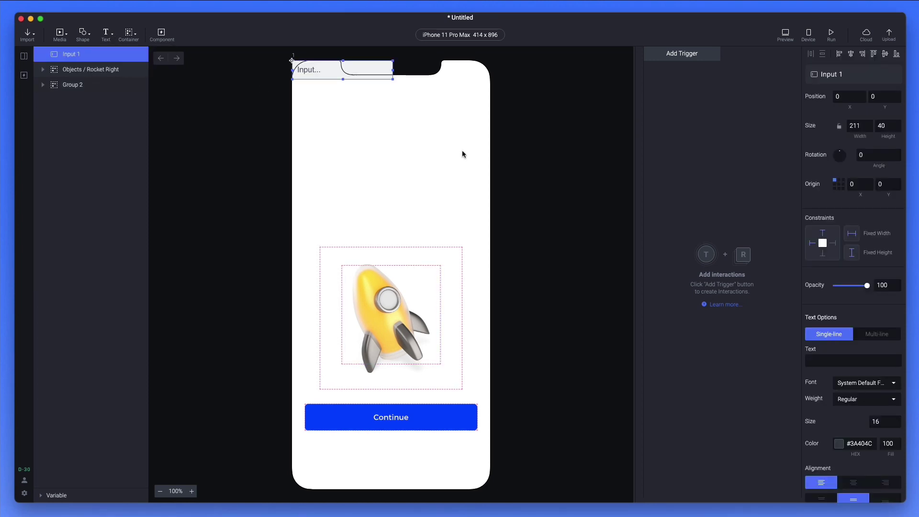
pyautogui.moveTo(322, 73); pyautogui.dragTo(346, 209)
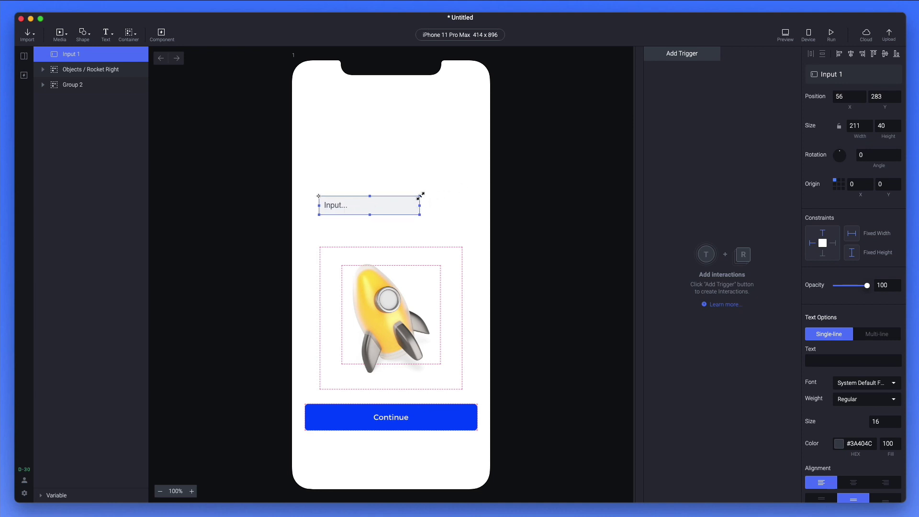
pyautogui.moveTo(420, 196); pyautogui.dragTo(466, 183)
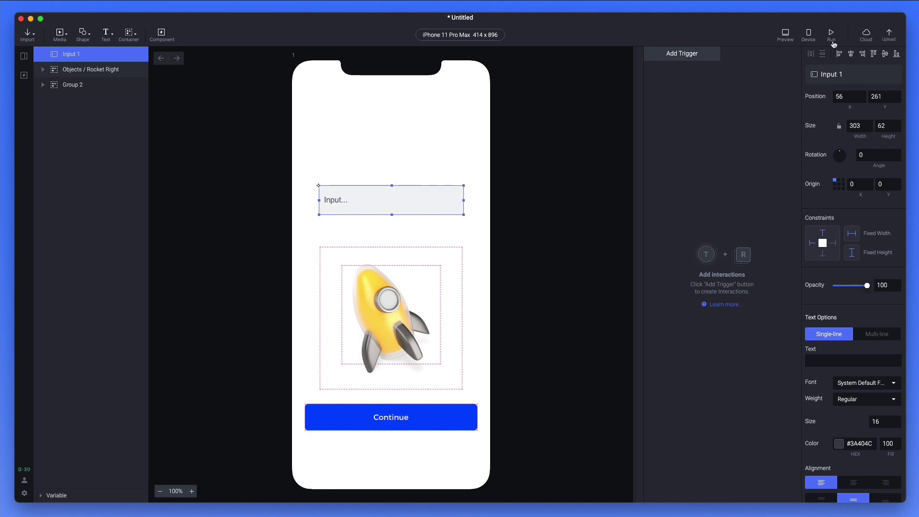
# Preview the prototype on the desktop and test the input field with the text "sdhsakashdsads"
pyautogui.click(807, 36)
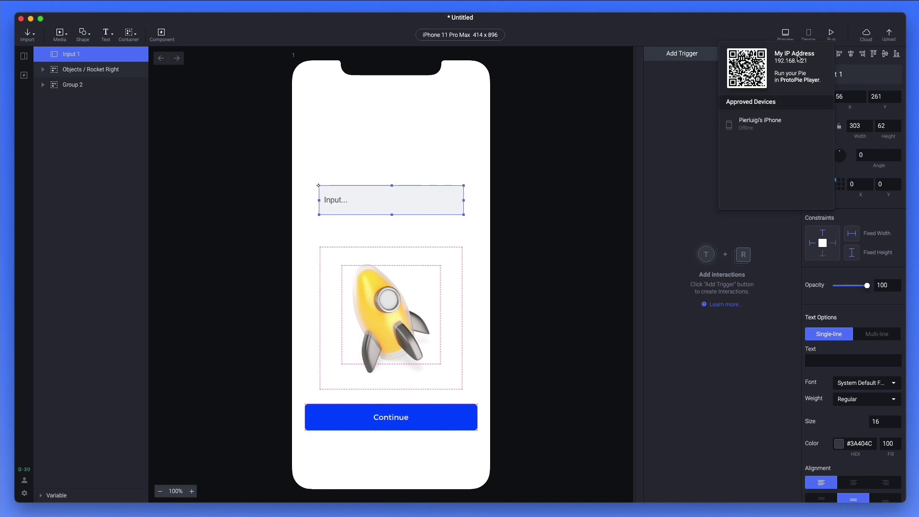
pyautogui.click(802, 33)
pyautogui.click(782, 38)
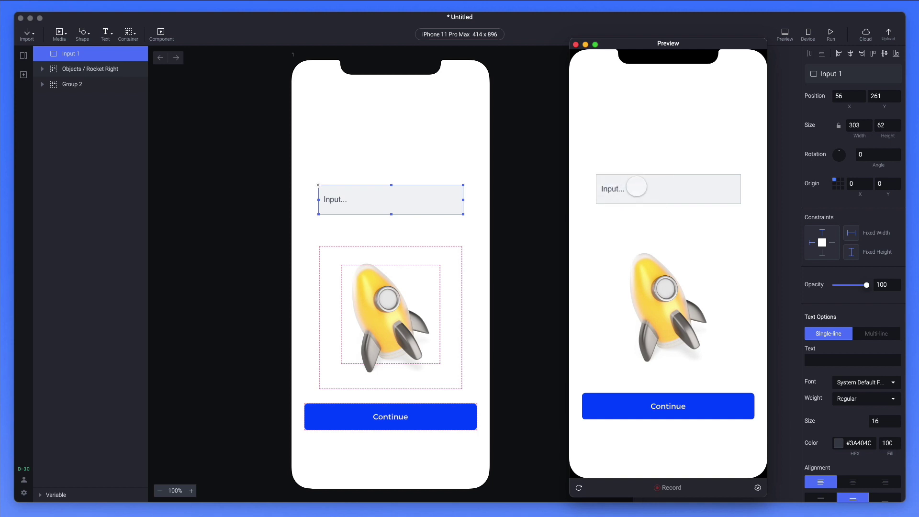
pyautogui.click(632, 188)
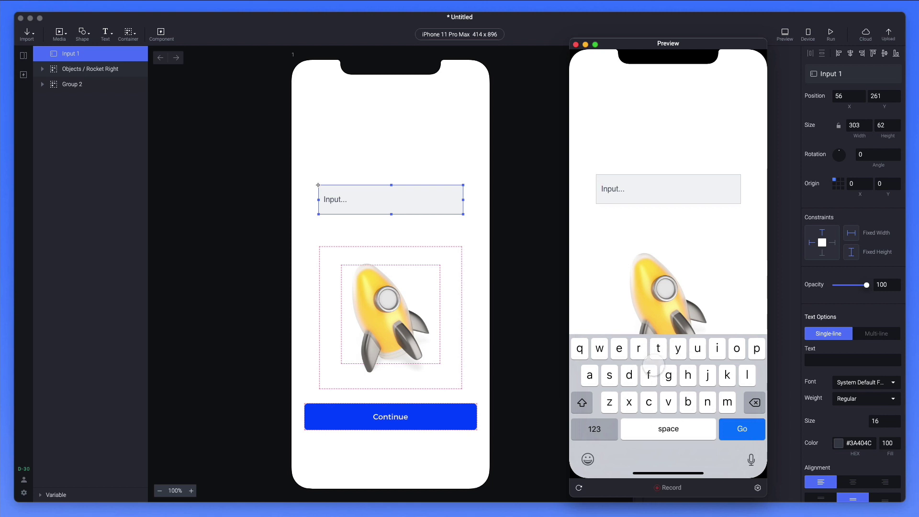
pyautogui.write('sdhsakashdsads')
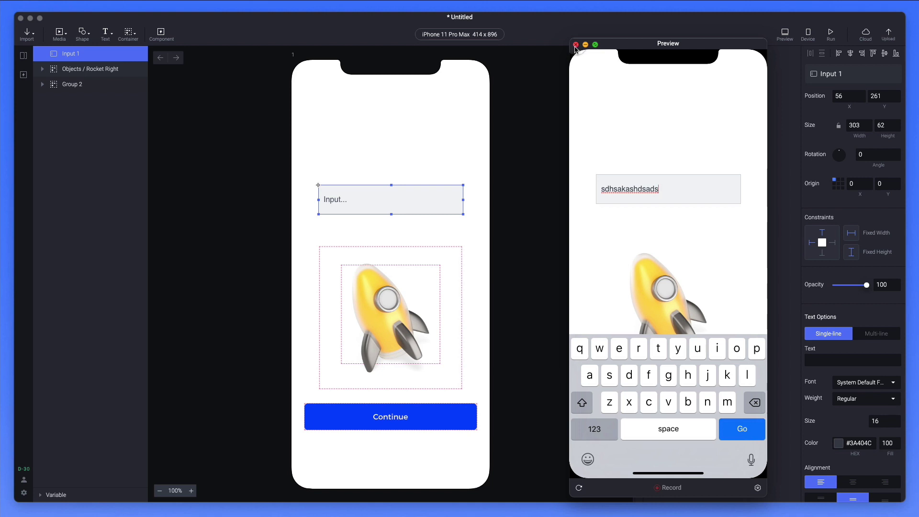
pyautogui.click(576, 45)
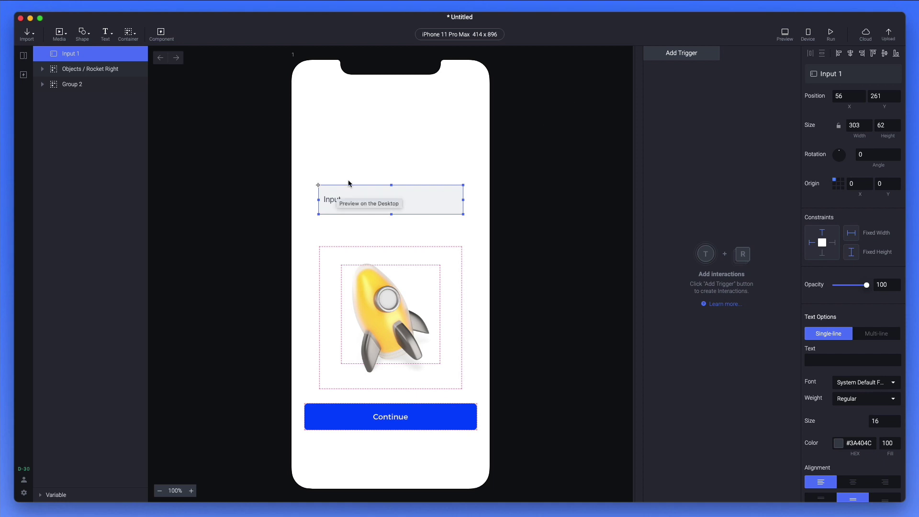
# Look through the container types, try converting the input field into a component, and undo the conversion
pyautogui.click(137, 38)
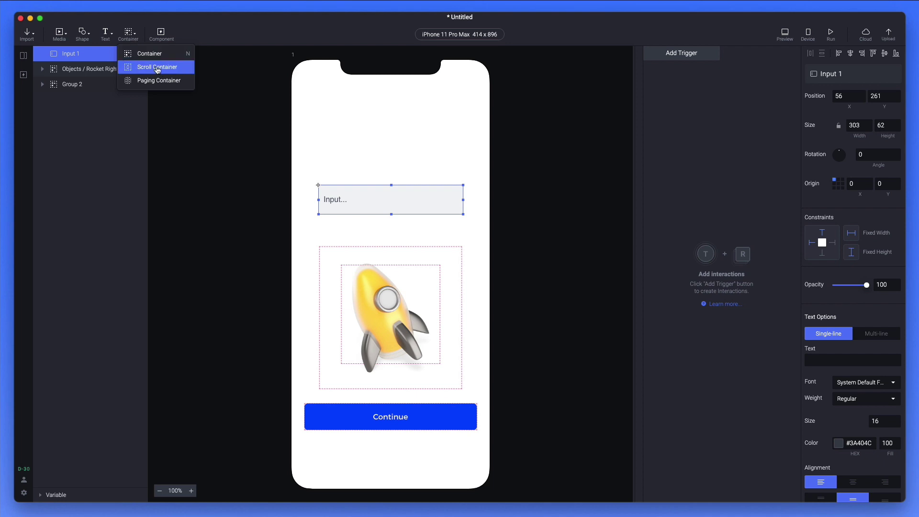
pyautogui.click(161, 35)
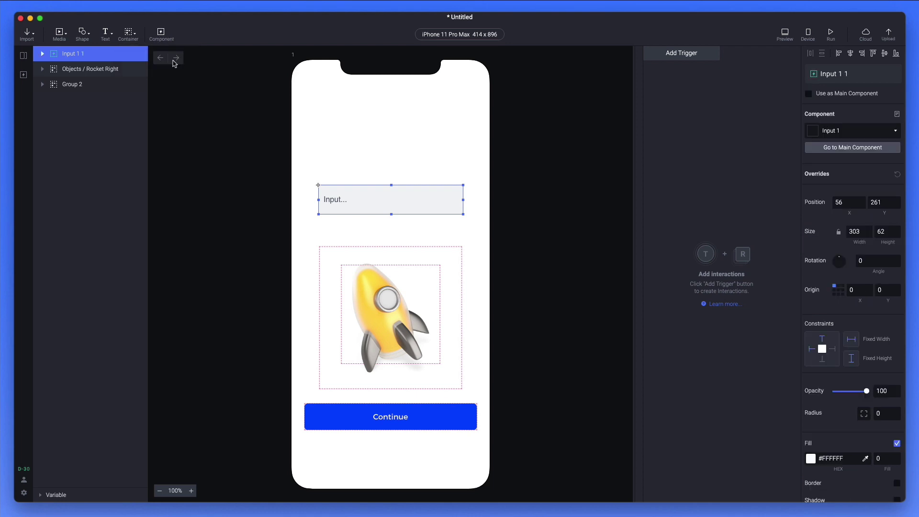
pyautogui.press('super+z')
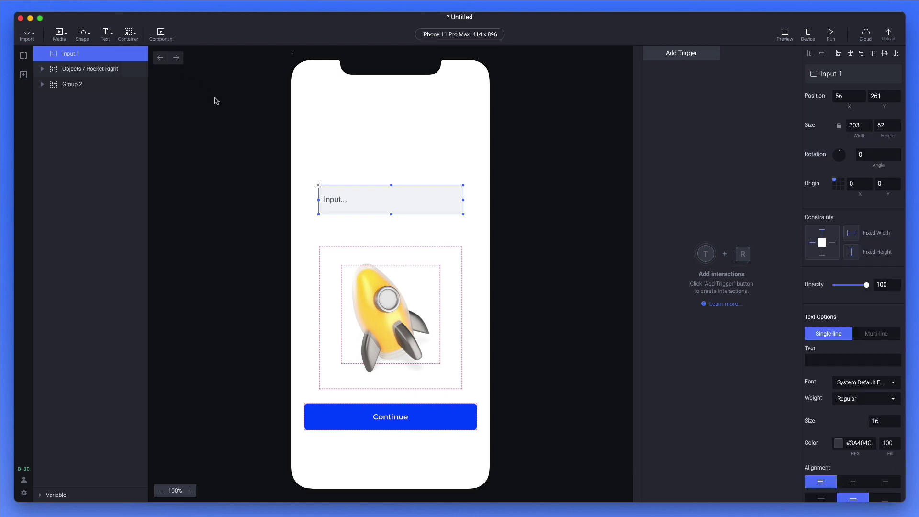
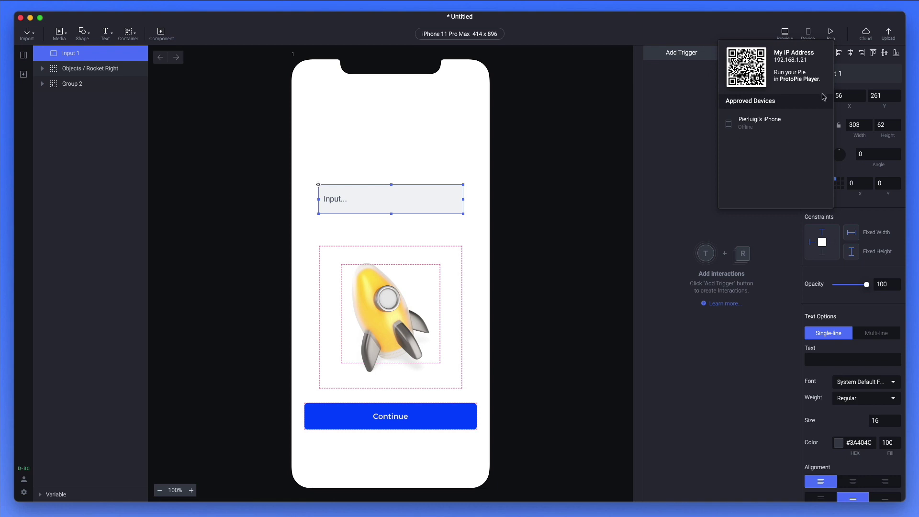
# Save the prototype as Protopie.pie on the Desktop, as required for the cloud upload
pyautogui.click(811, 37)
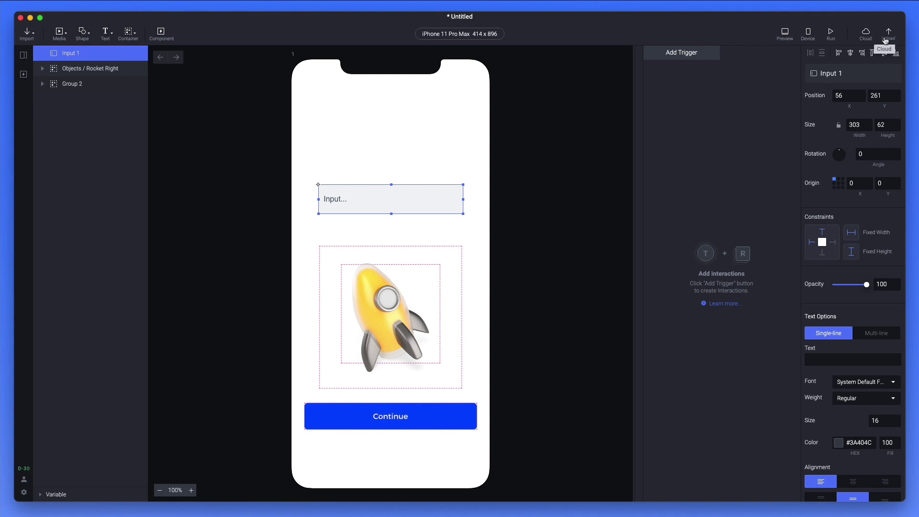
pyautogui.click(862, 42)
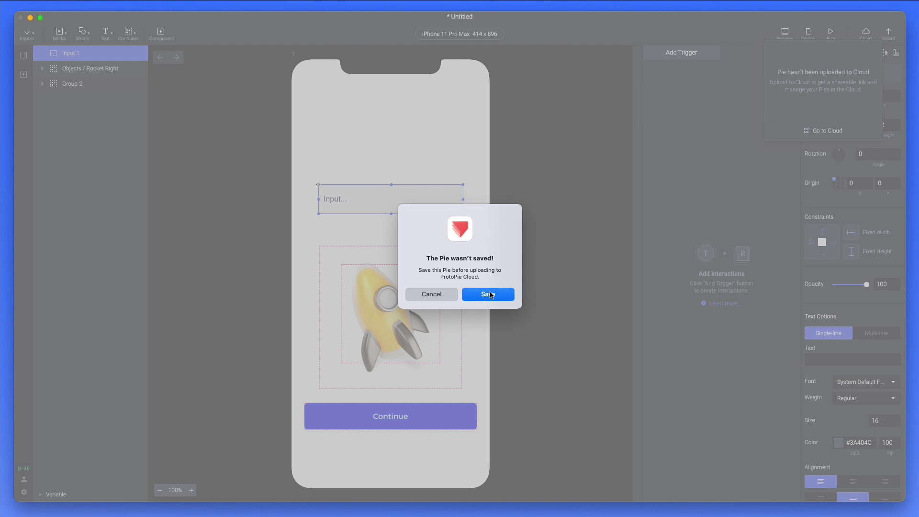
pyautogui.click(489, 294)
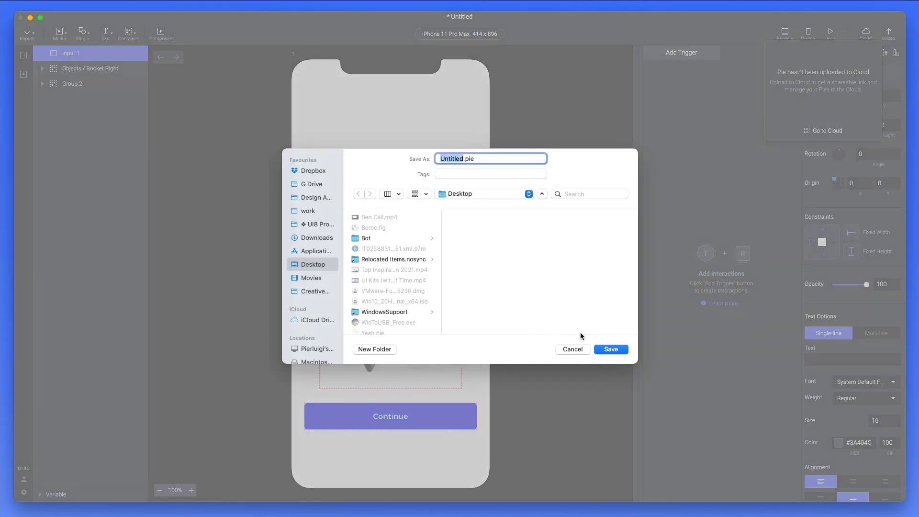
pyautogui.write('Pro')
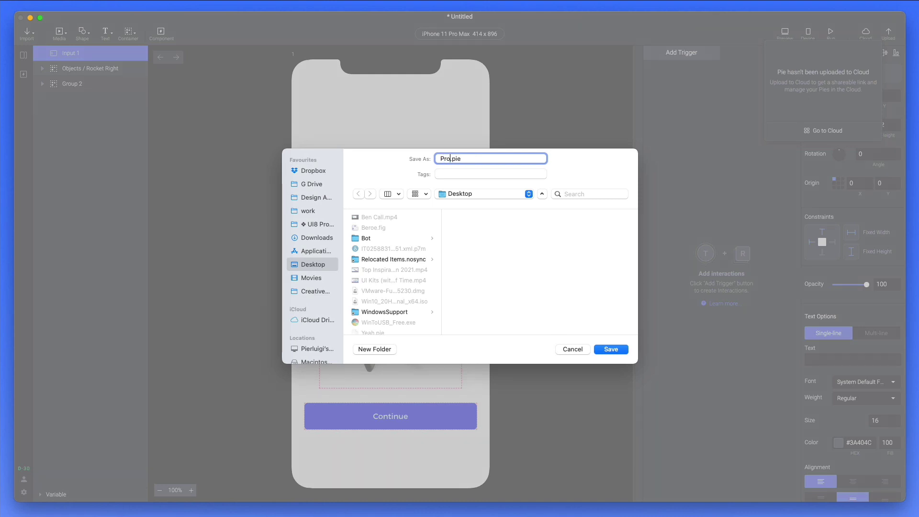
pyautogui.write('topie')
pyautogui.press('Return')
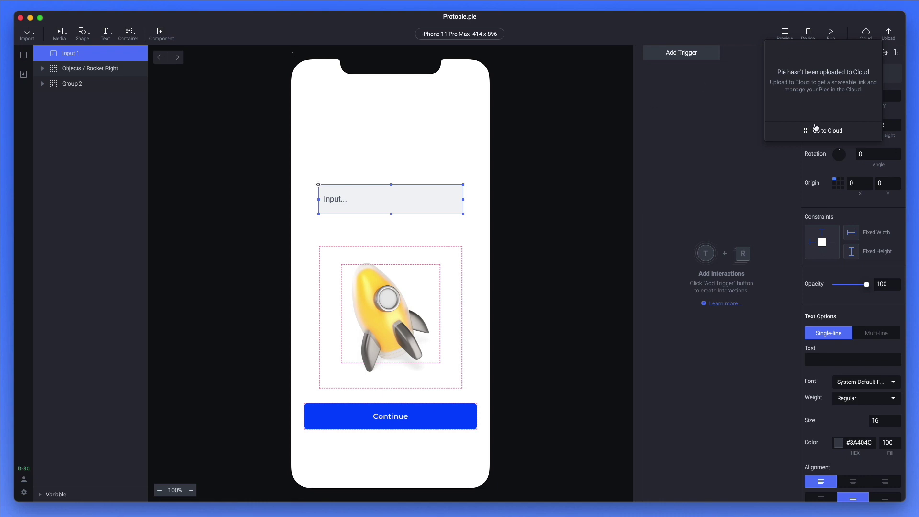
# Upload the saved prototype to the account's personal space in the cloud
pyautogui.click(887, 34)
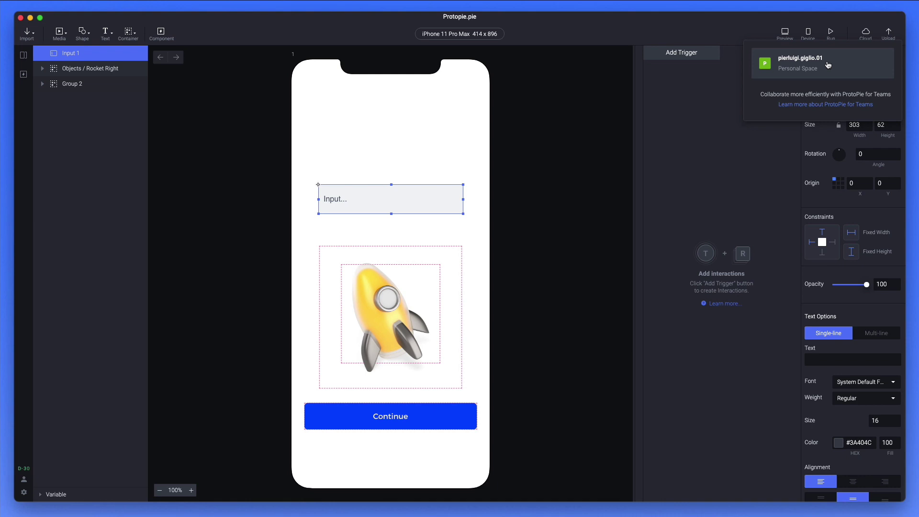
pyautogui.click(828, 64)
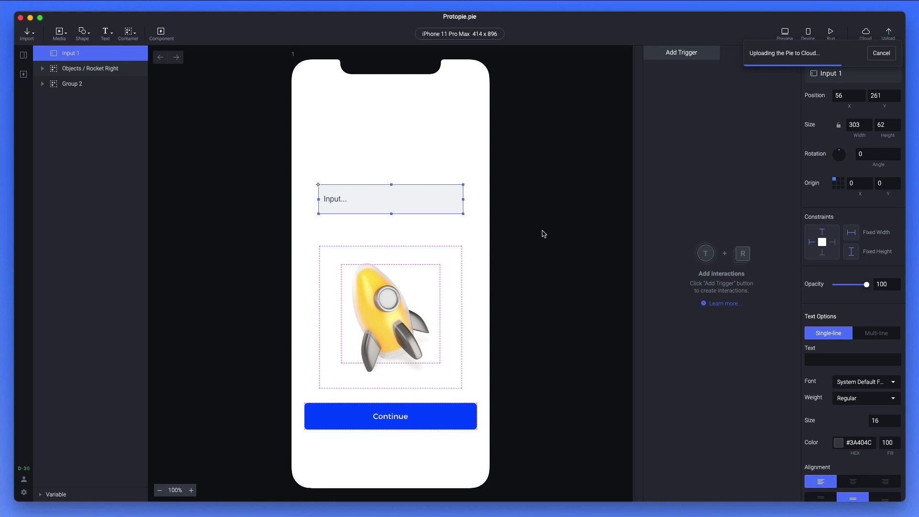
pyautogui.click(500, 196)
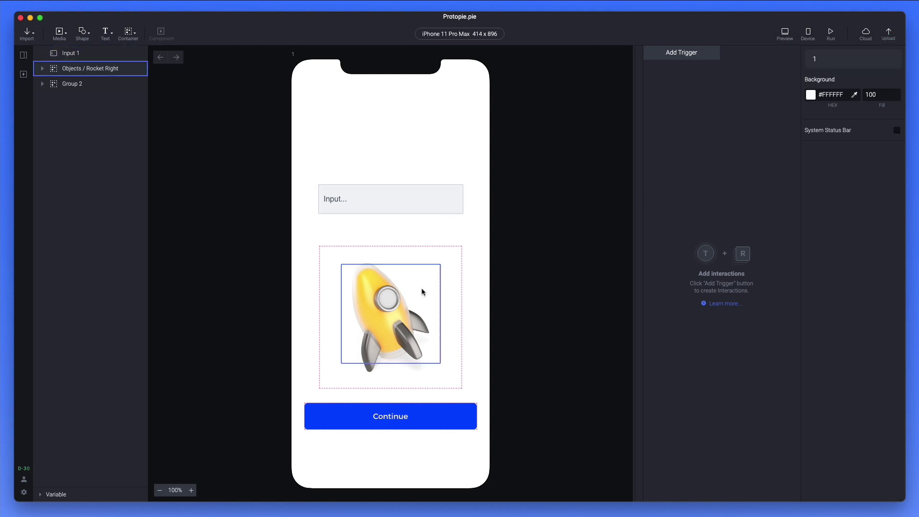
# Delete the input field above the rocket
pyautogui.click(396, 255)
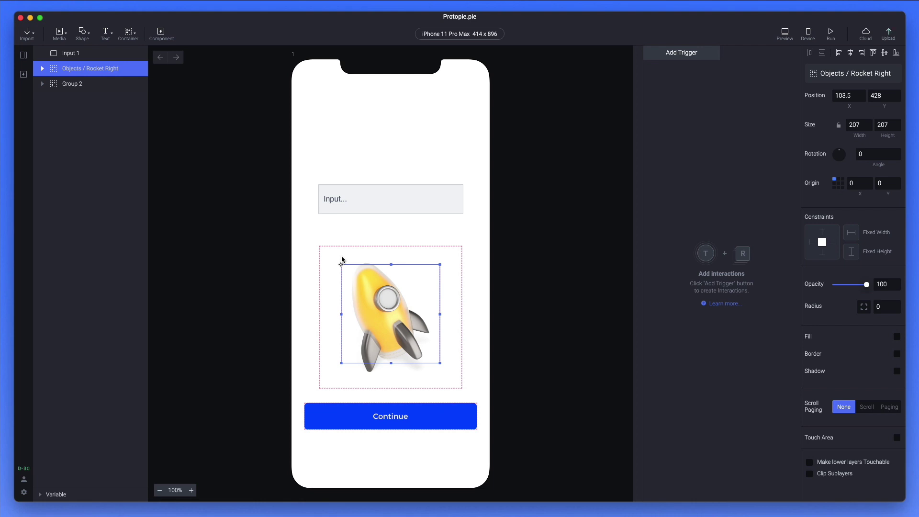
pyautogui.click(503, 251)
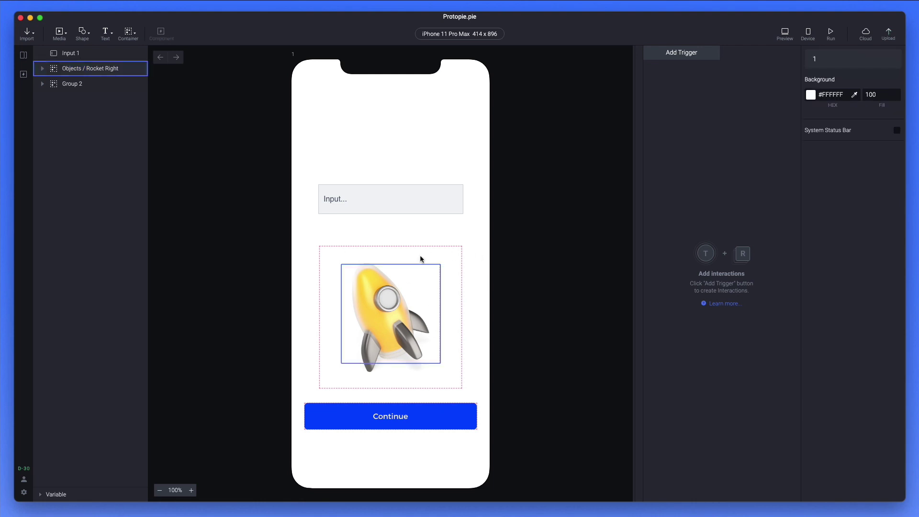
pyautogui.click(399, 266)
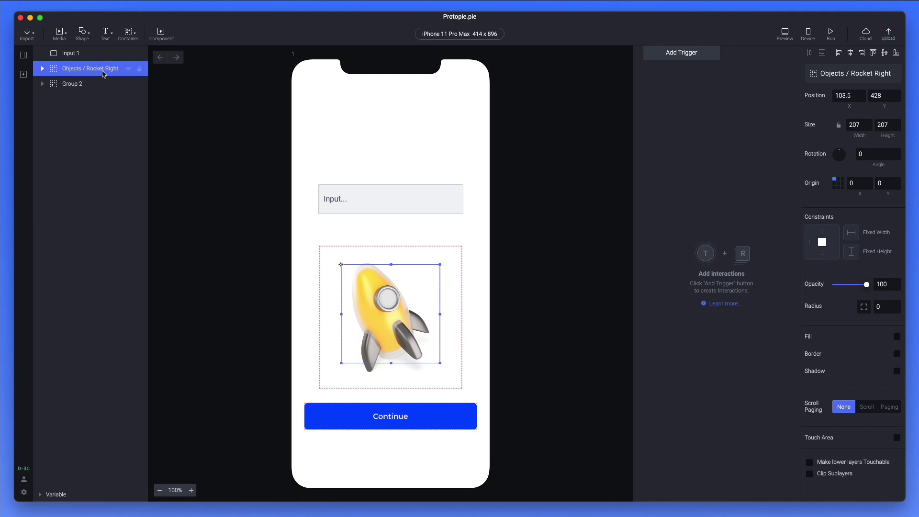
pyautogui.click(415, 208)
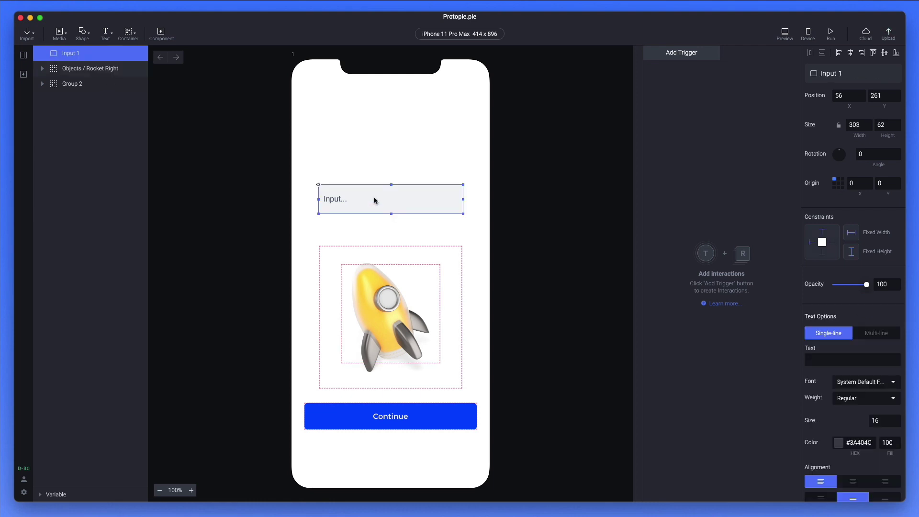
pyautogui.press('Delete')
# Add a Tap trigger to the Objects / Rocket Right layer with a Move response
pyautogui.click(377, 301)
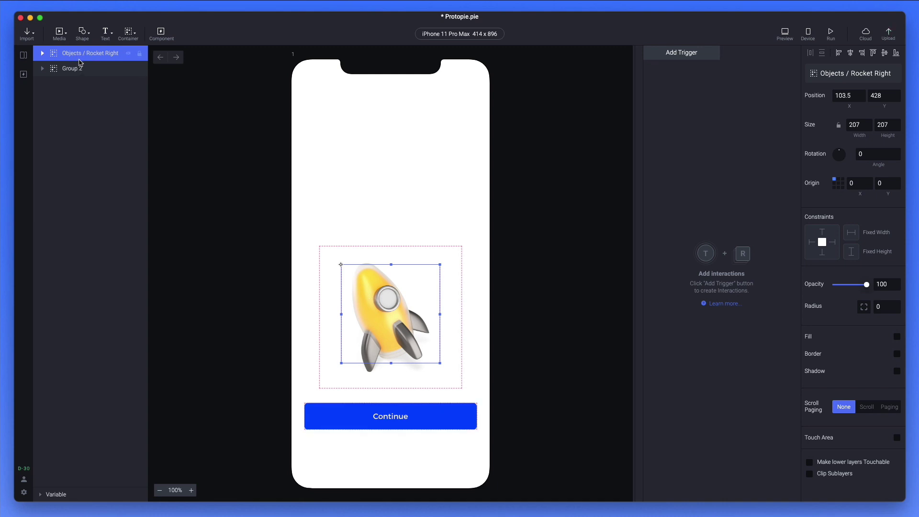
pyautogui.click(679, 57)
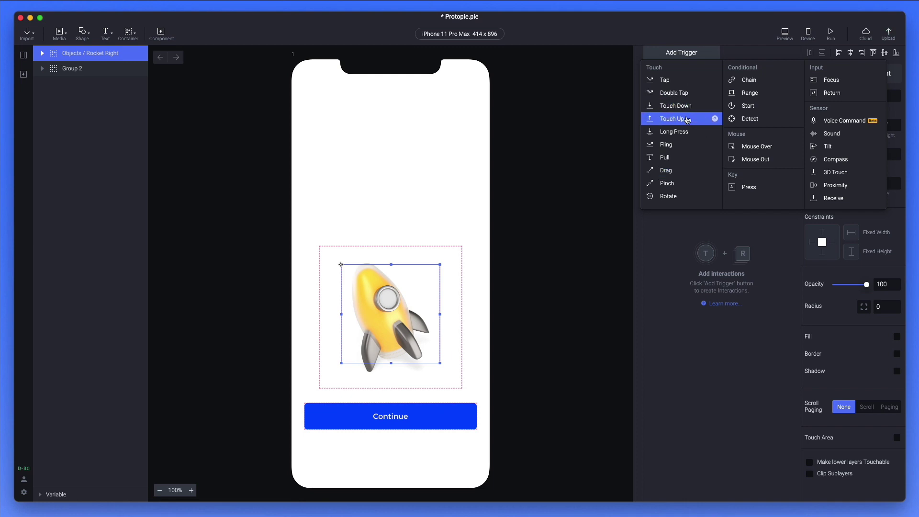
pyautogui.click(672, 85)
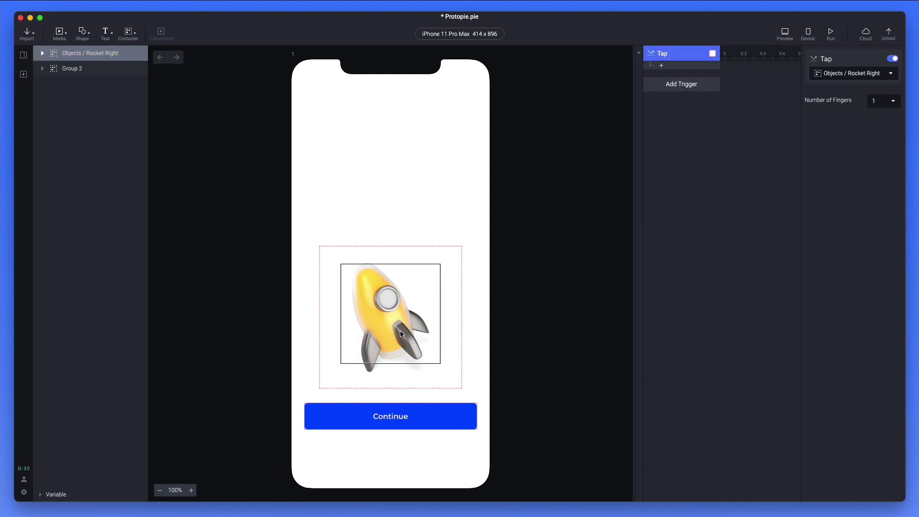
pyautogui.click(661, 67)
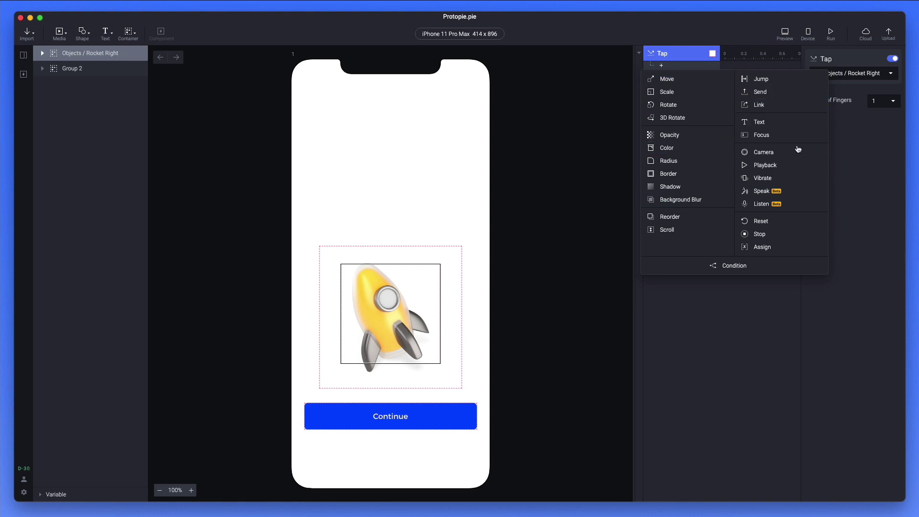
pyautogui.click(673, 79)
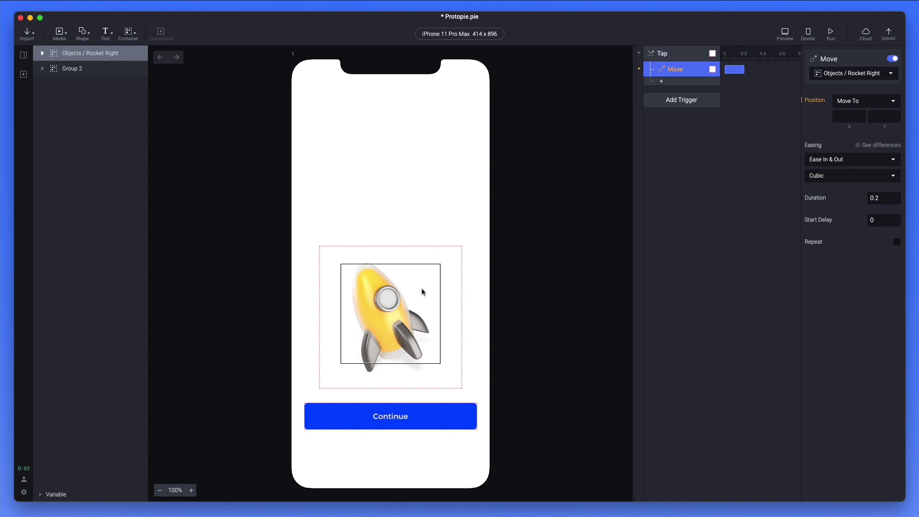
# Move the Rocket R layer straight up to about Y -379, copy its Y position, and undo the move
pyautogui.doubleClick(400, 305)
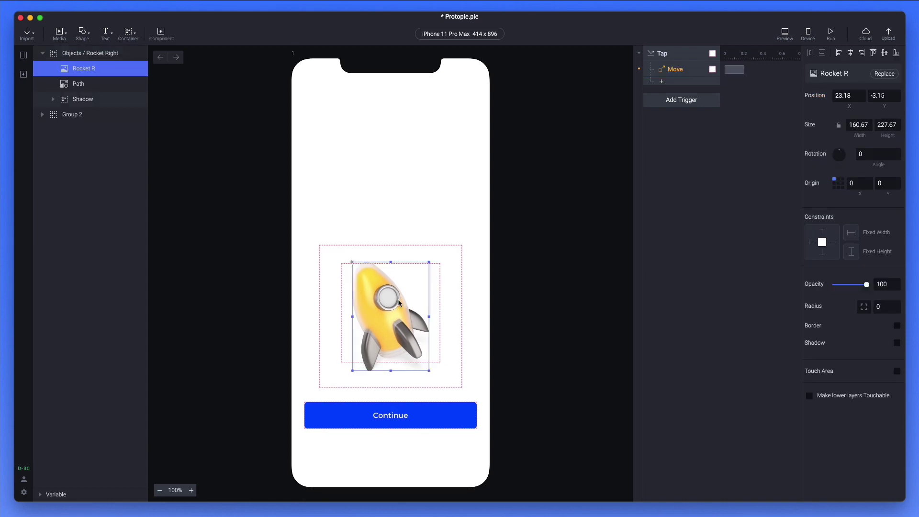
pyautogui.moveTo(400, 306); pyautogui.dragTo(407, 124)
pyautogui.click(879, 95)
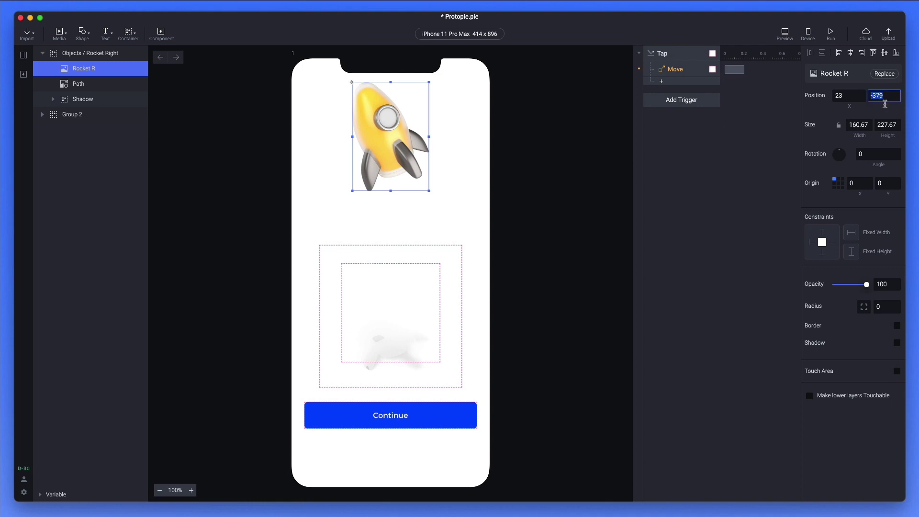
pyautogui.click(449, 232)
pyautogui.click(391, 242)
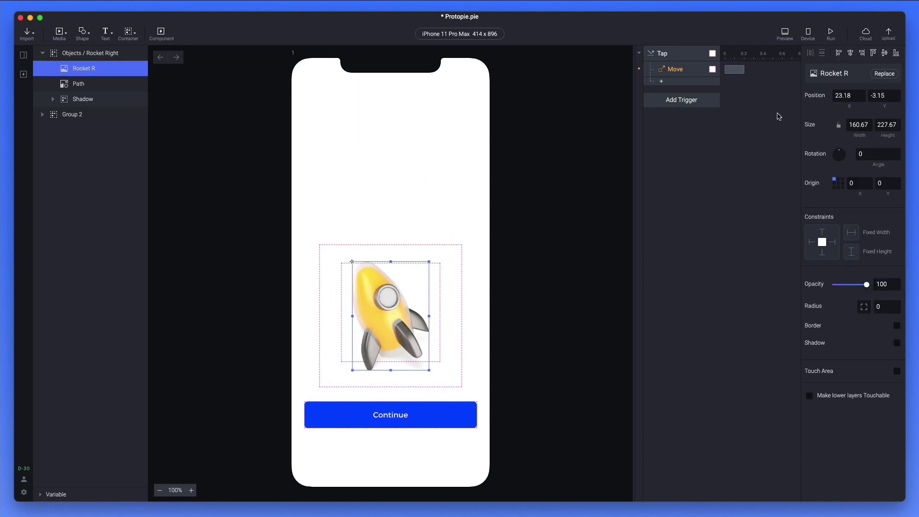
# Set the Move response's Move To position to X 103, Y -379
pyautogui.click(676, 72)
pyautogui.click(890, 118)
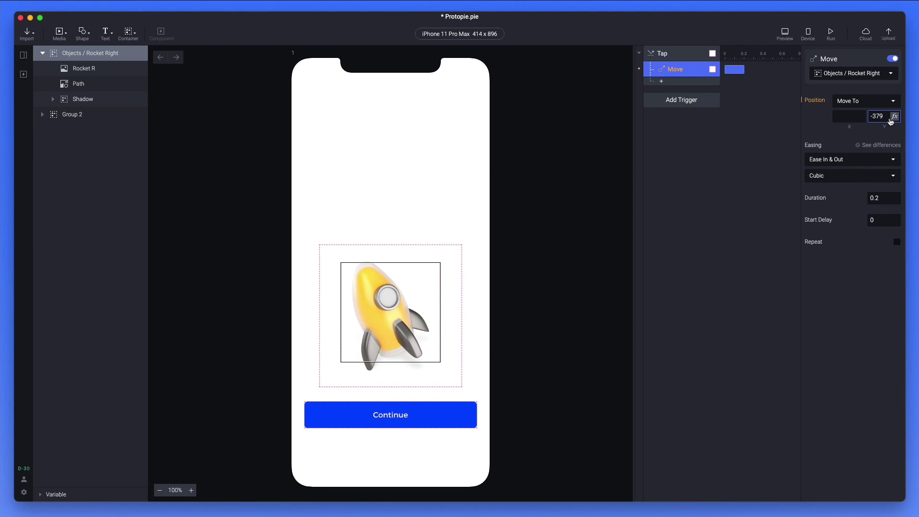
pyautogui.click(848, 116)
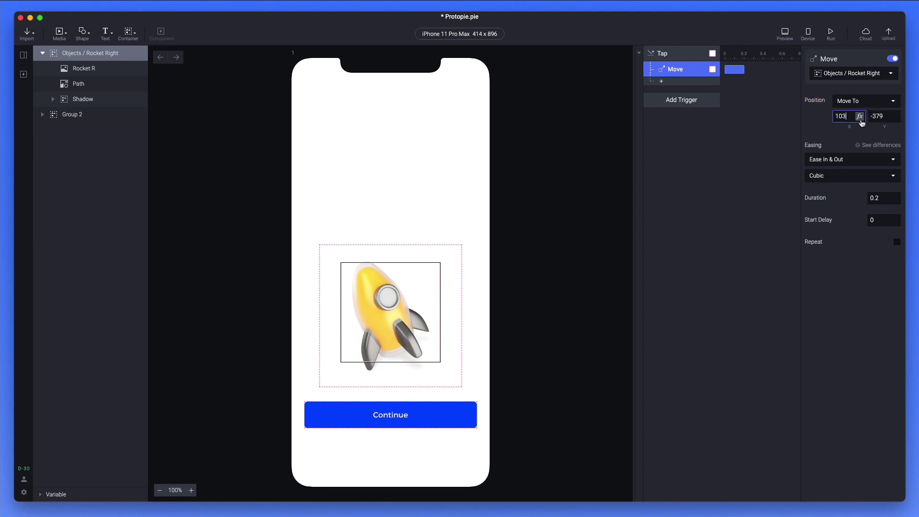
# Set the Move response's X target to 103.5 and preview the rocket's tap animation
pyautogui.write('103.5')
pyautogui.press('Return')
pyautogui.click(463, 221)
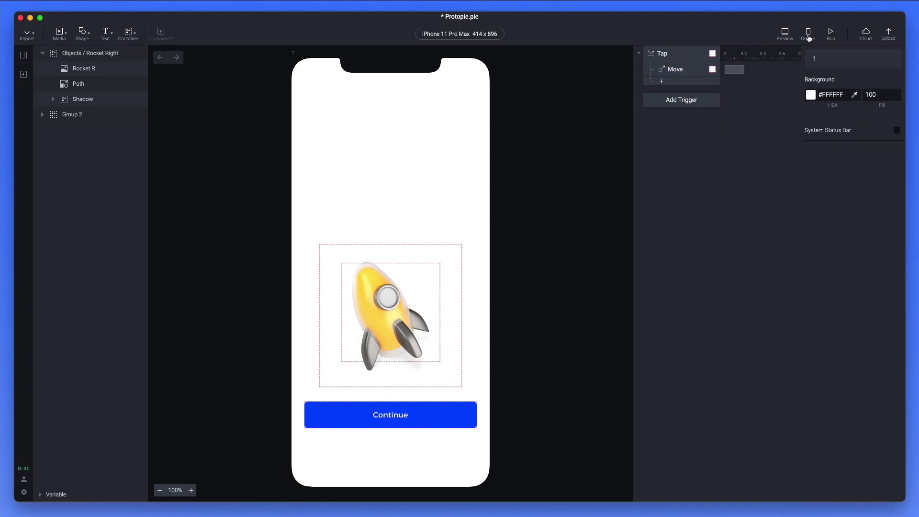
pyautogui.click(784, 35)
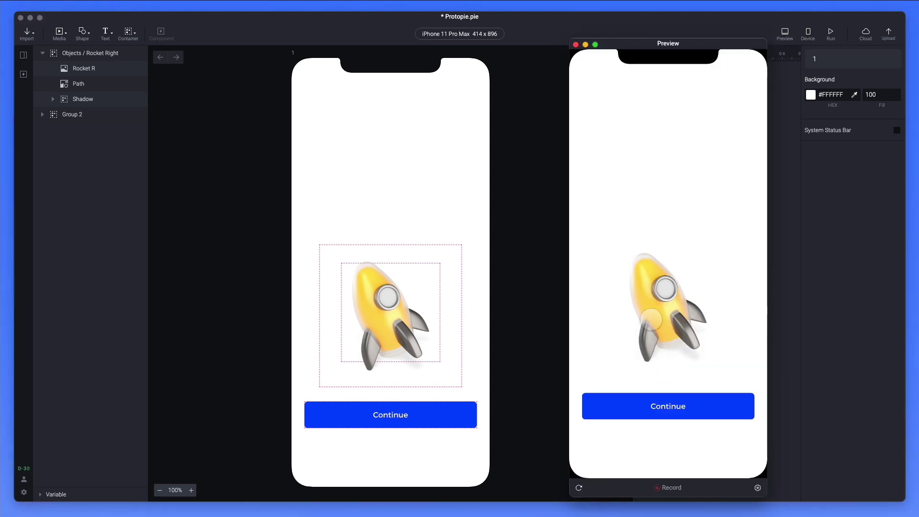
pyautogui.click(651, 320)
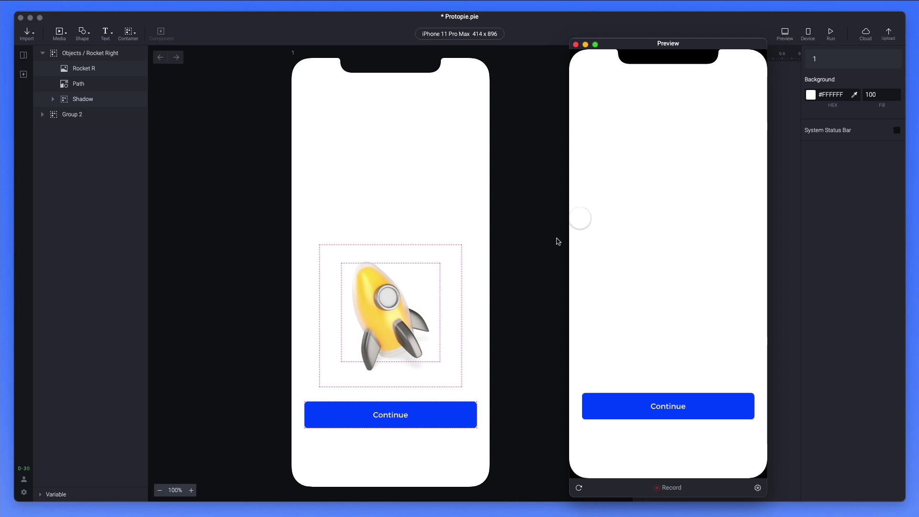
pyautogui.press('super+w')
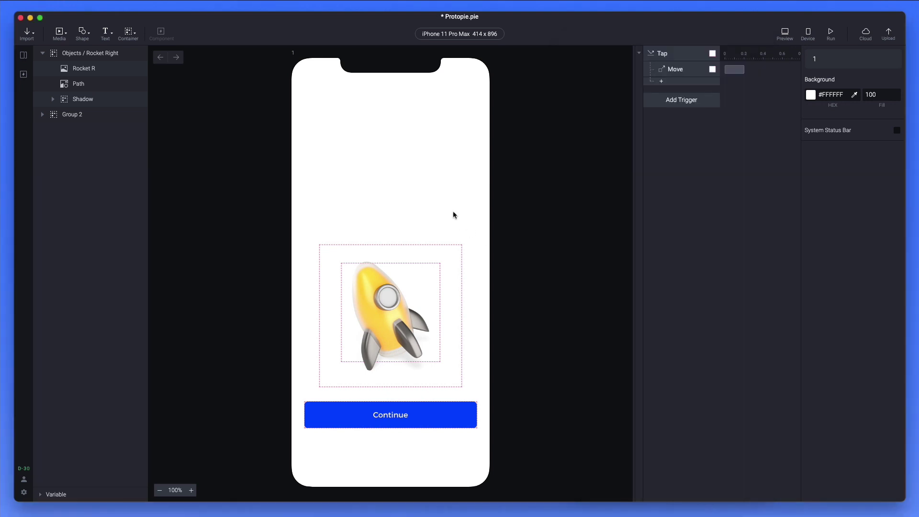
# Move the Objects / Rocket Right layer straight up to about Y 73, read its Y position, and undo the move
pyautogui.click(688, 70)
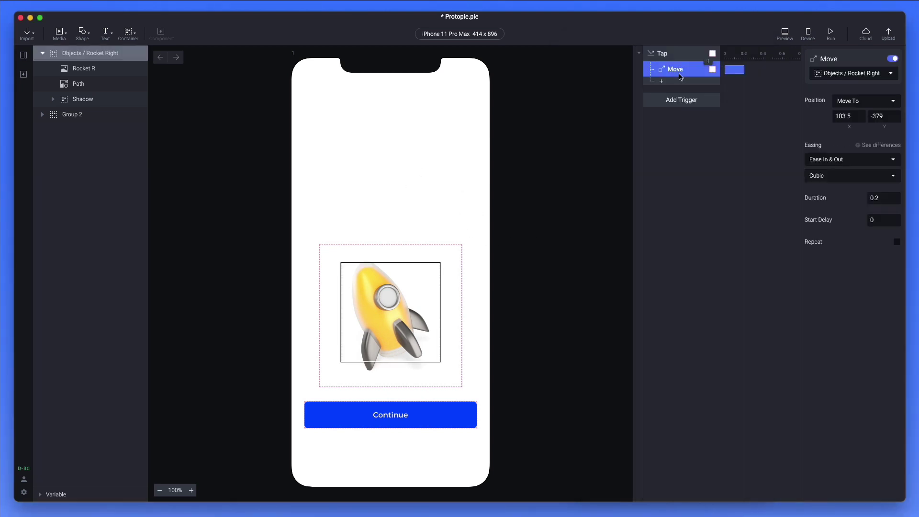
pyautogui.click(884, 117)
pyautogui.click(424, 219)
pyautogui.click(404, 309)
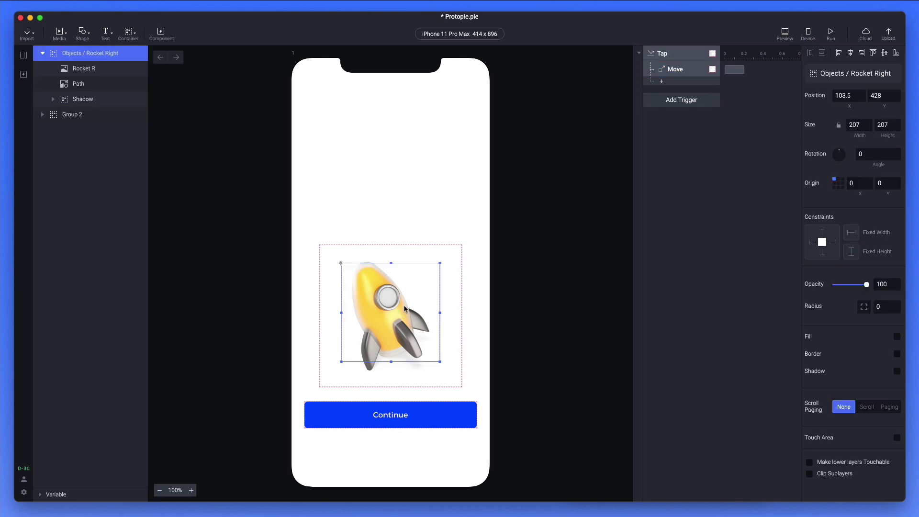
pyautogui.moveTo(404, 309); pyautogui.dragTo(406, 142)
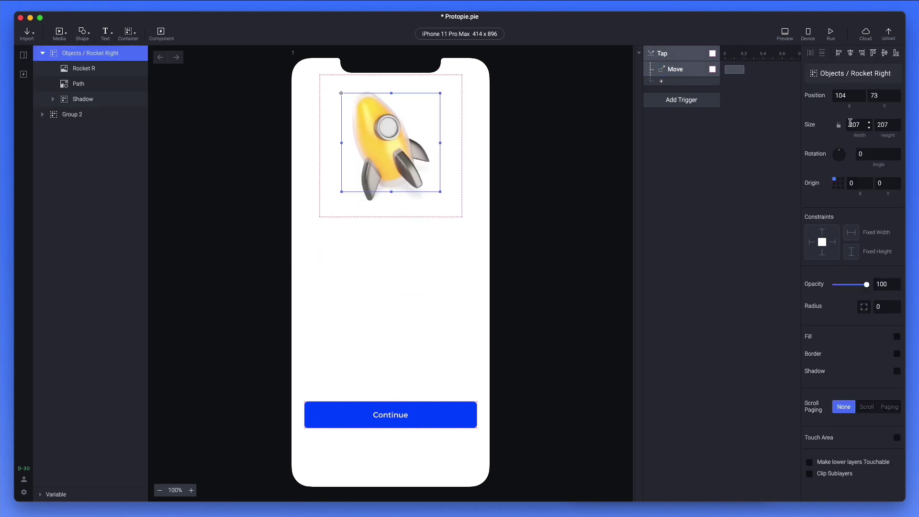
pyautogui.click(874, 96)
pyautogui.click(279, 309)
pyautogui.hotkey('ctrl', 'z')
pyautogui.hotkey('ctrl', 'z')
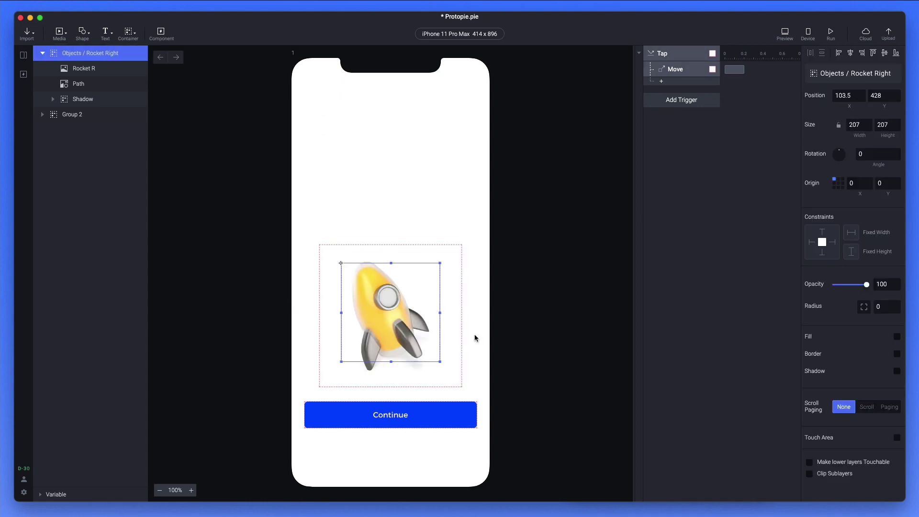
# Set the Move response's Y target to 73
pyautogui.click(676, 70)
pyautogui.click(879, 117)
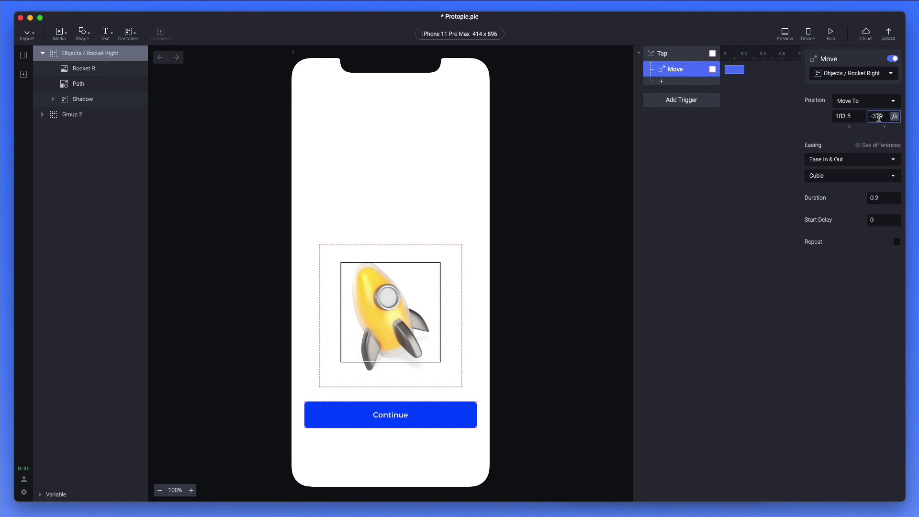
pyautogui.doubleClick(880, 117)
pyautogui.write('-73')
pyautogui.press('Return')
pyautogui.click(876, 116)
pyautogui.press('BackSpace')
pyautogui.press('Return')
# Preview the rocket moving to its new target on tap, and shift the preview window down to uncover the editor
pyautogui.click(786, 35)
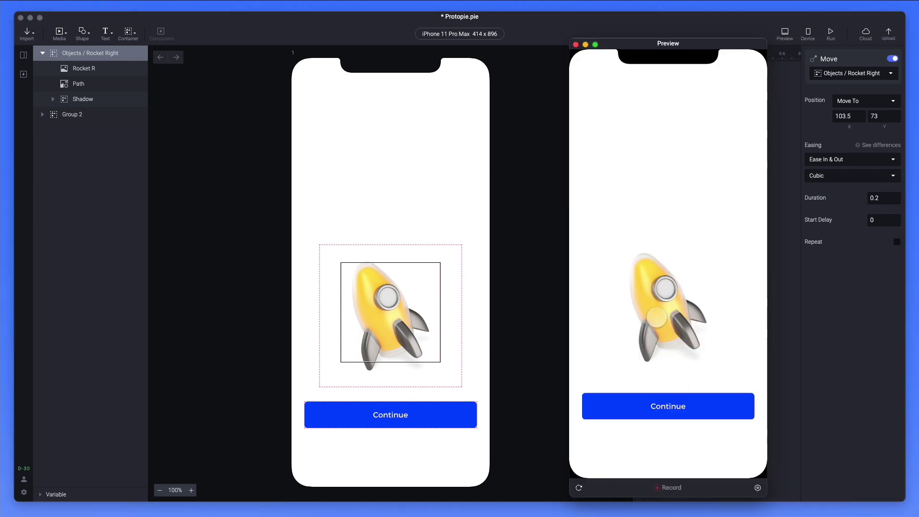
pyautogui.click(657, 318)
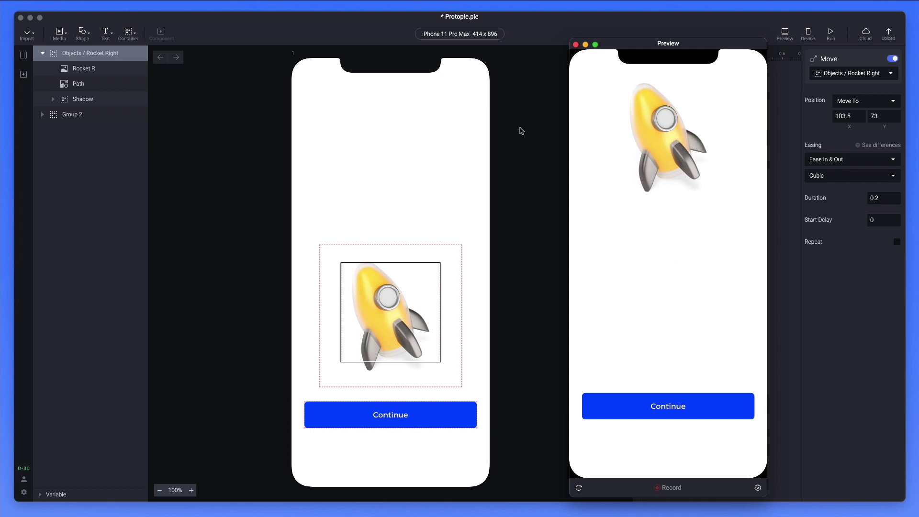
pyautogui.moveTo(620, 49); pyautogui.dragTo(621, 70)
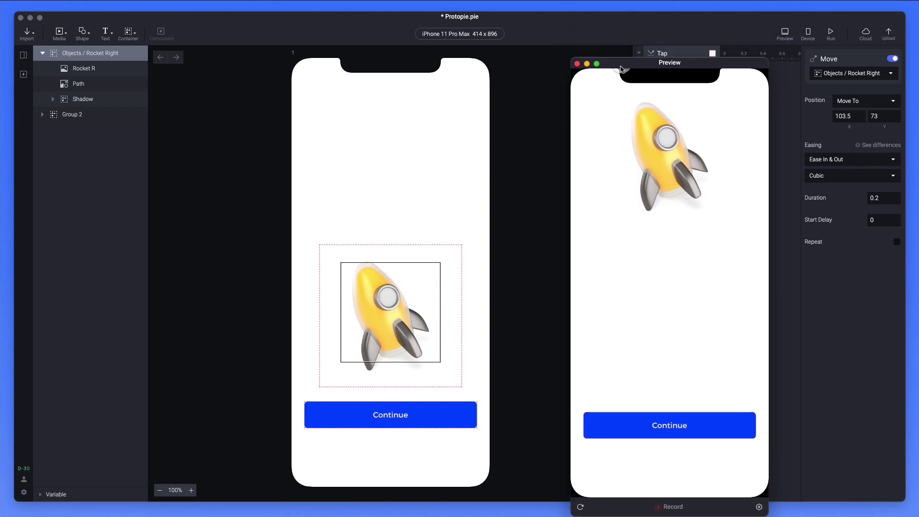
pyautogui.click(431, 94)
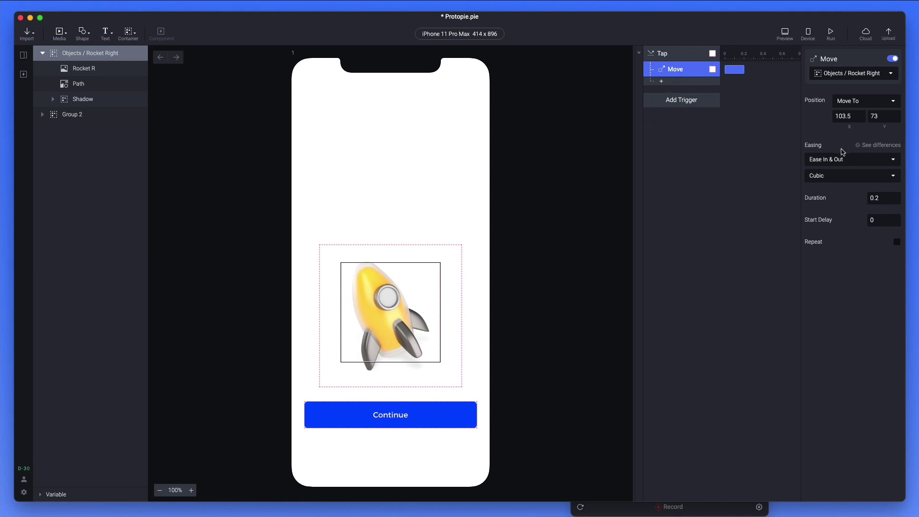
# Set the Move response's duration to 0.5 and test the rocket's tap in the preview
pyautogui.click(873, 199)
pyautogui.click(688, 513)
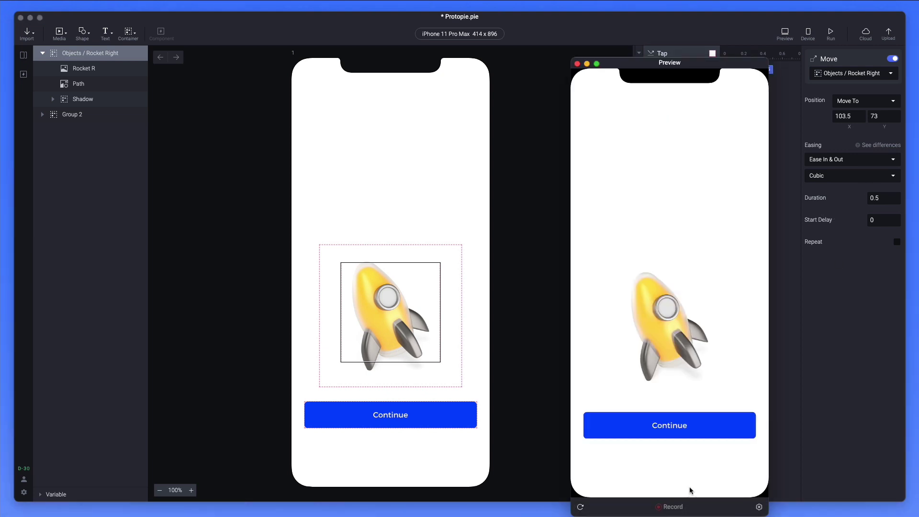
pyautogui.click(679, 320)
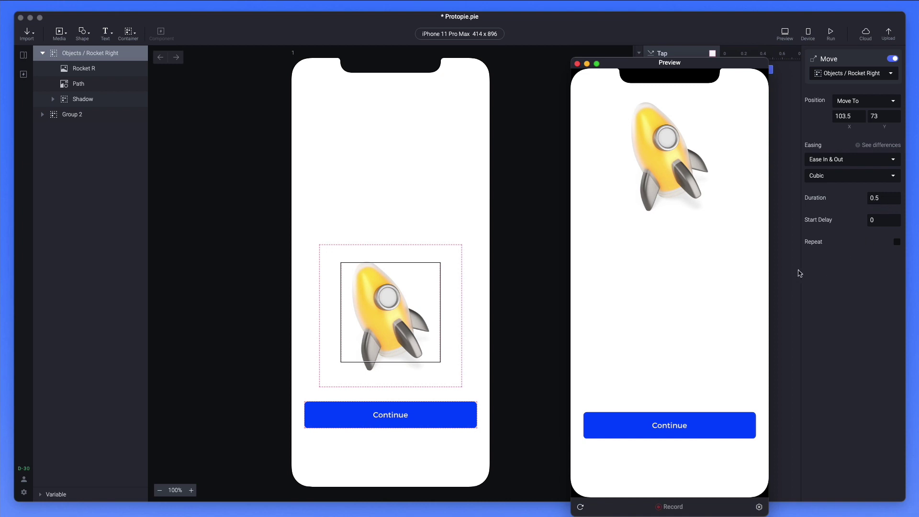
# Try a start delay of 1 on the Move response in the preview, and restore the delay to 0
pyautogui.click(871, 251)
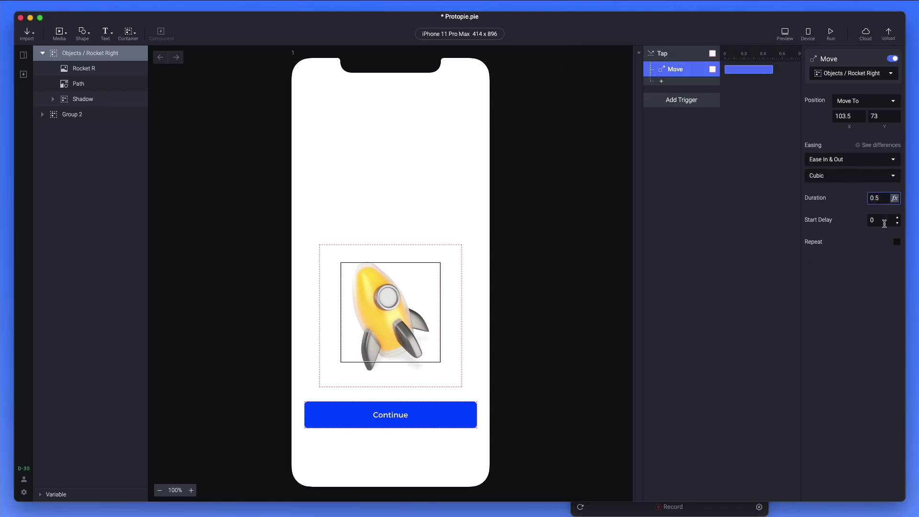
pyautogui.click(885, 223)
pyautogui.write('1')
pyautogui.click(732, 504)
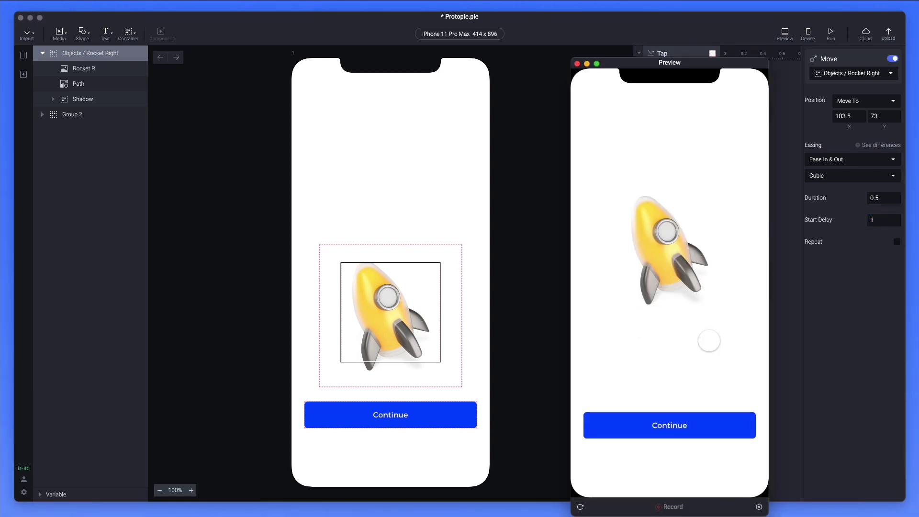
pyautogui.click(889, 253)
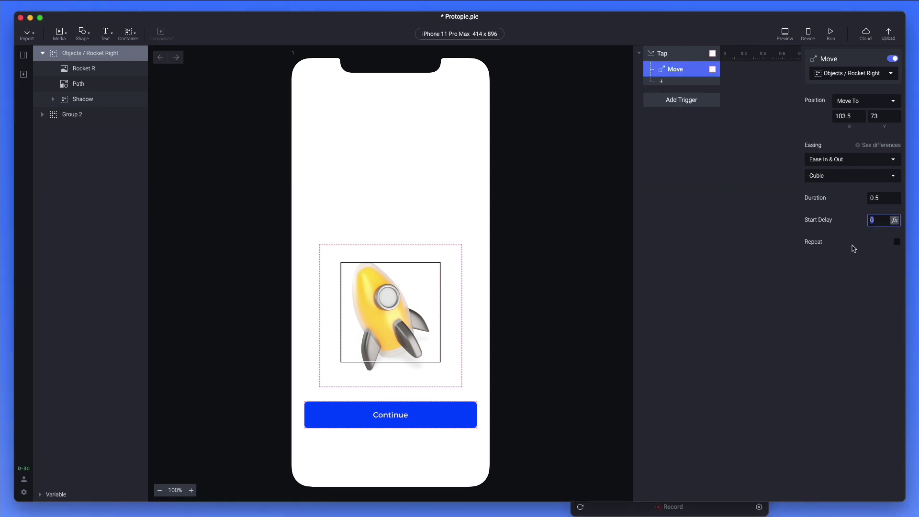
# Try repeating the Move response 10 times at a 0.2-second interval, check the preview, and turn repeat off
pyautogui.click(896, 243)
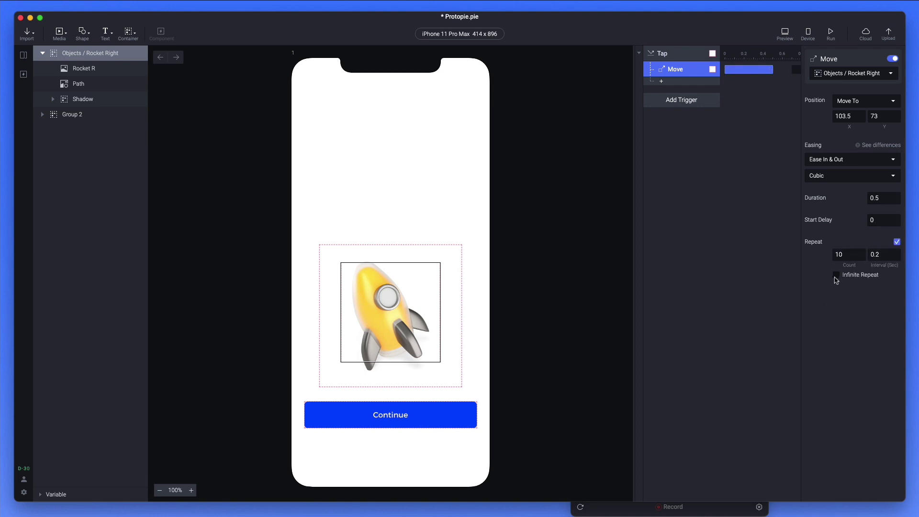
pyautogui.click(708, 501)
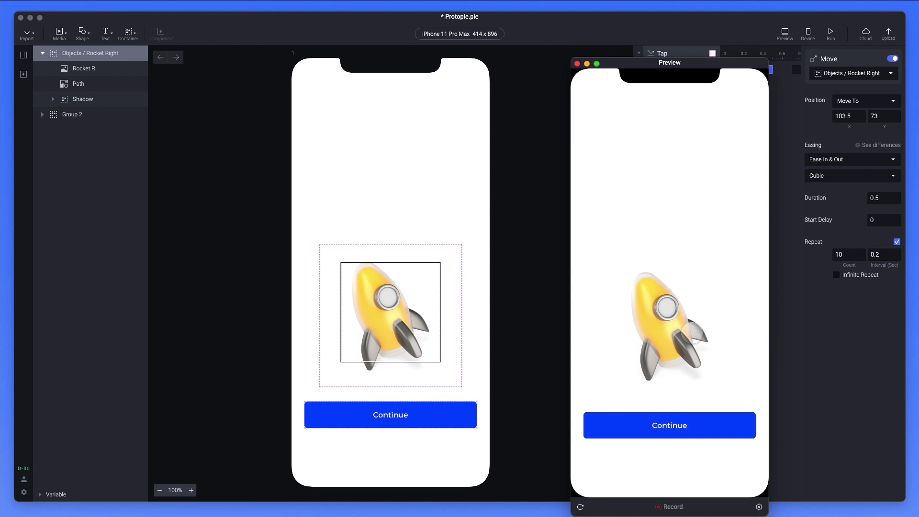
pyautogui.click(897, 243)
# Change the Move response's easing to Spring and test the rocket's tap in the preview
pyautogui.click(849, 161)
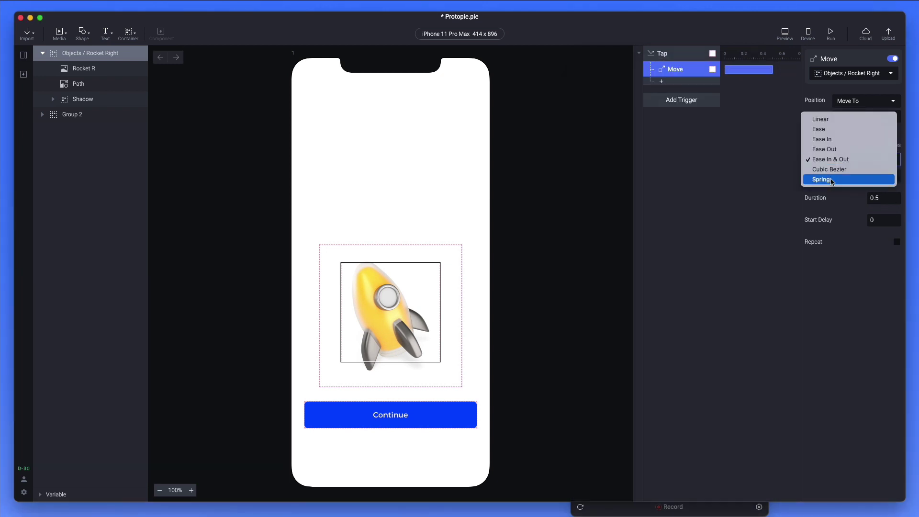
pyautogui.click(833, 181)
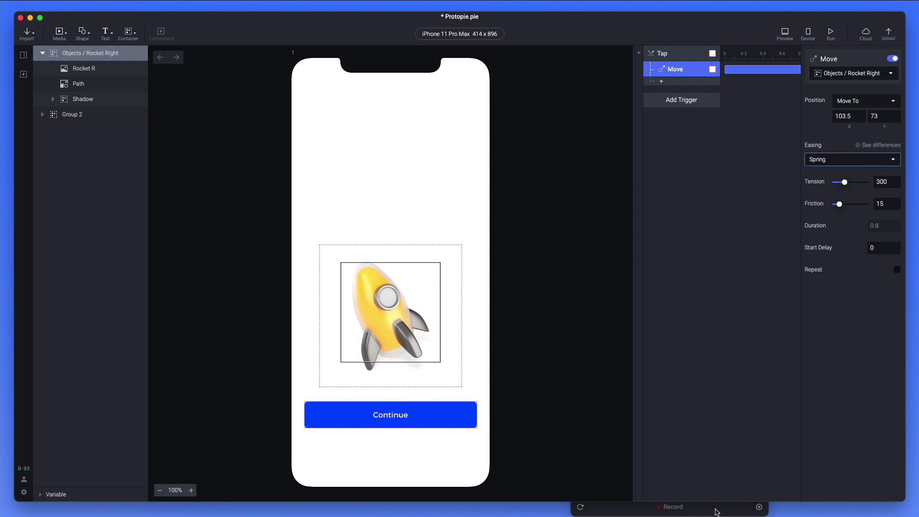
pyautogui.click(655, 304)
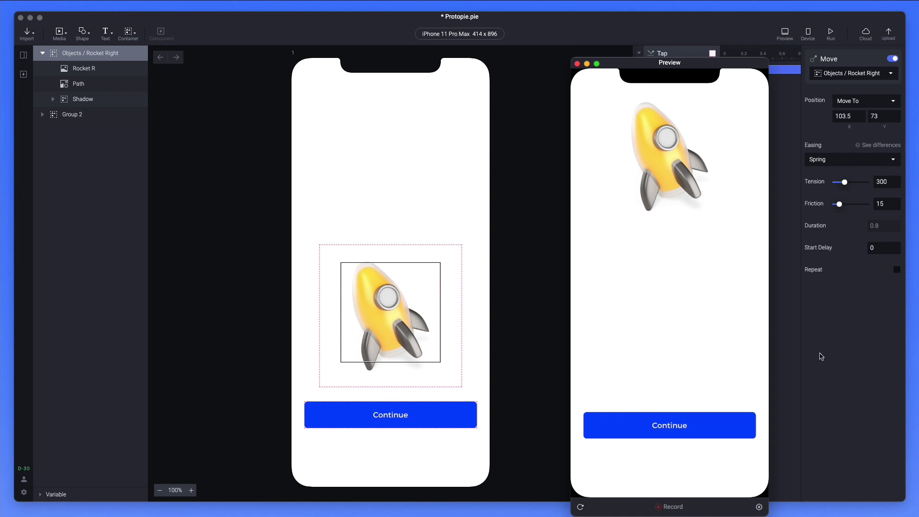
pyautogui.press('super+w')
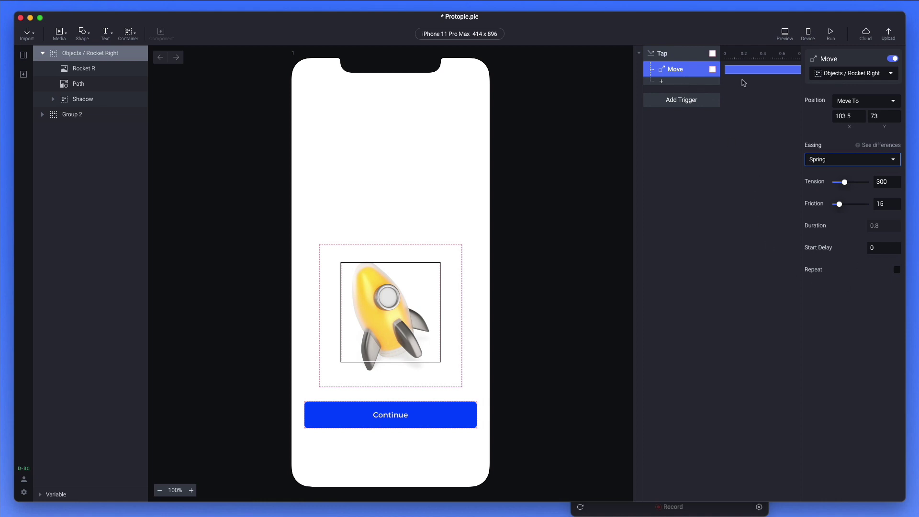
# Shorten the Move response's timeline bar to about 0.5 seconds
pyautogui.hscroll(2, 766, 71)
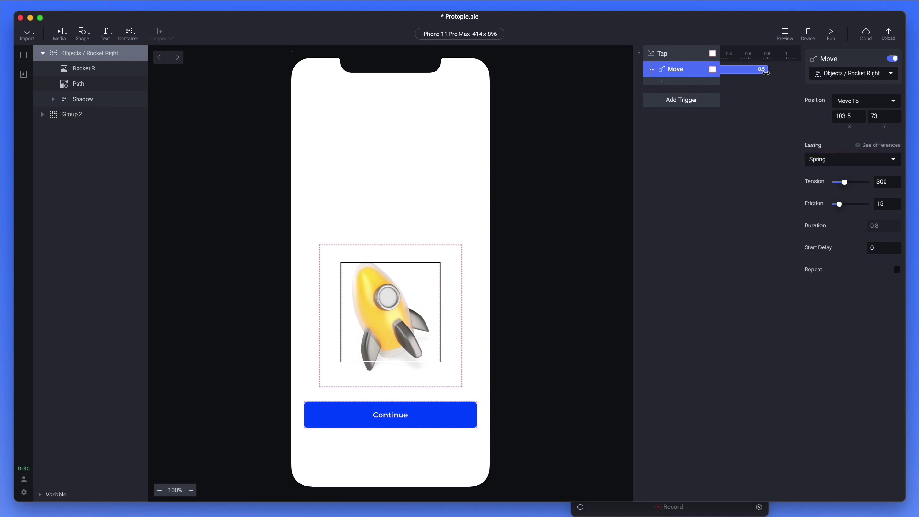
pyautogui.moveTo(767, 71); pyautogui.dragTo(733, 75)
pyautogui.hscroll(-2, 733, 75)
# Add a Scale response for Objects / Rocket Right to the Tap trigger
pyautogui.click(661, 82)
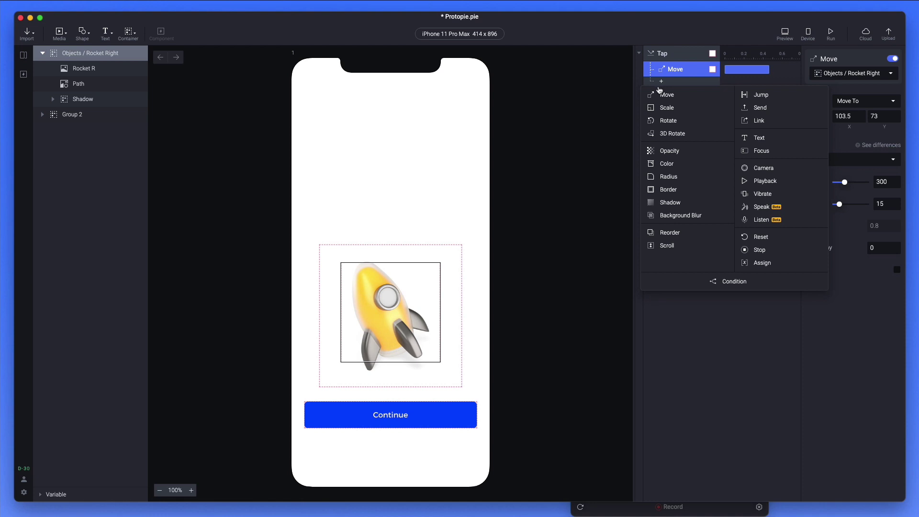
pyautogui.click(681, 114)
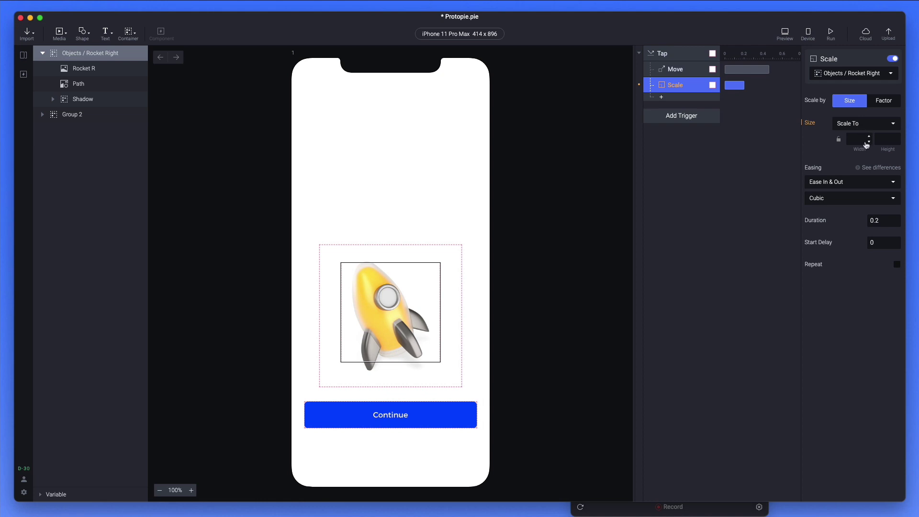
pyautogui.click(410, 291)
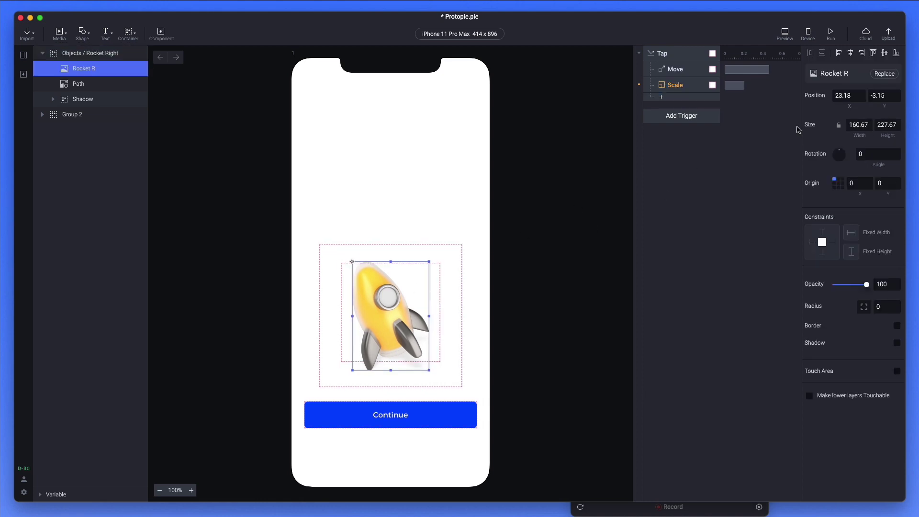
pyautogui.click(679, 88)
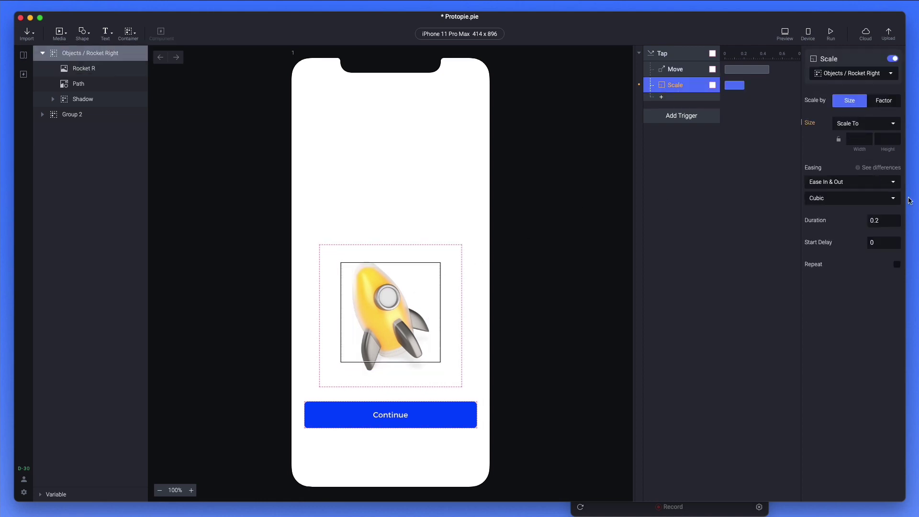
# Set the Scale response's Scale To size to 50 by 50 and preview the rocket's tap animation
pyautogui.click(860, 140)
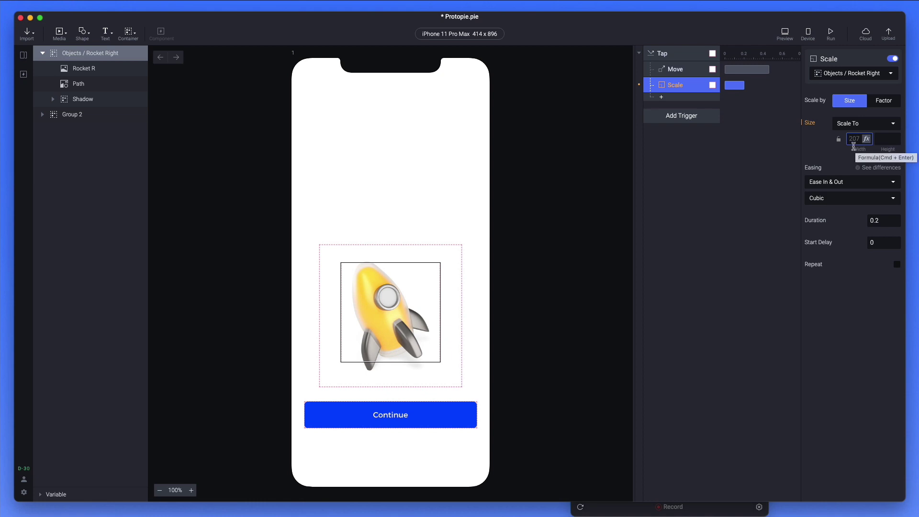
pyautogui.write('50')
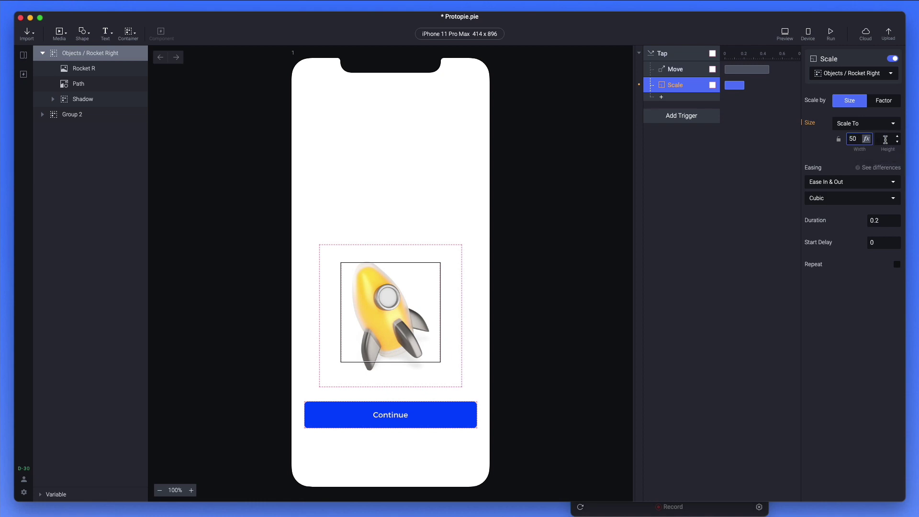
pyautogui.click(885, 140)
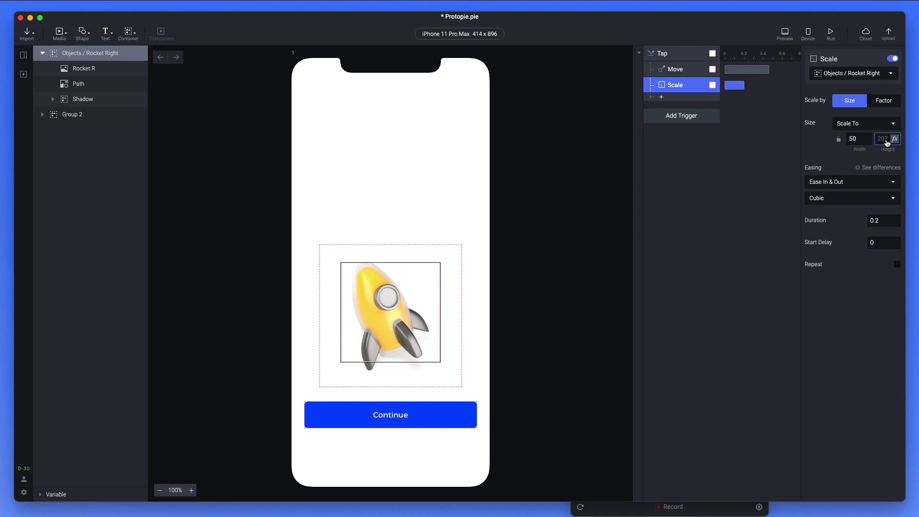
pyautogui.click(813, 156)
pyautogui.click(664, 337)
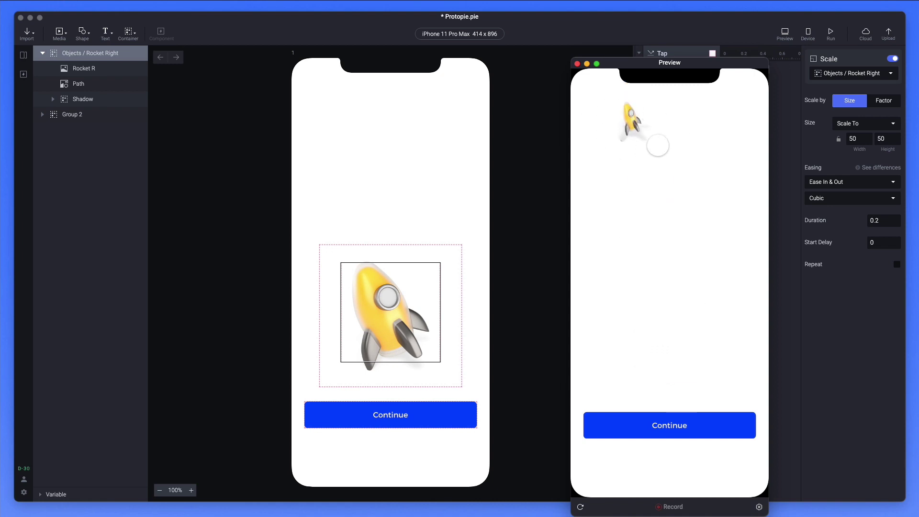
# Lock the Scale response's width-to-height ratio, clear its height while keeping the width of 50, and test the tap in the preview
pyautogui.click(839, 143)
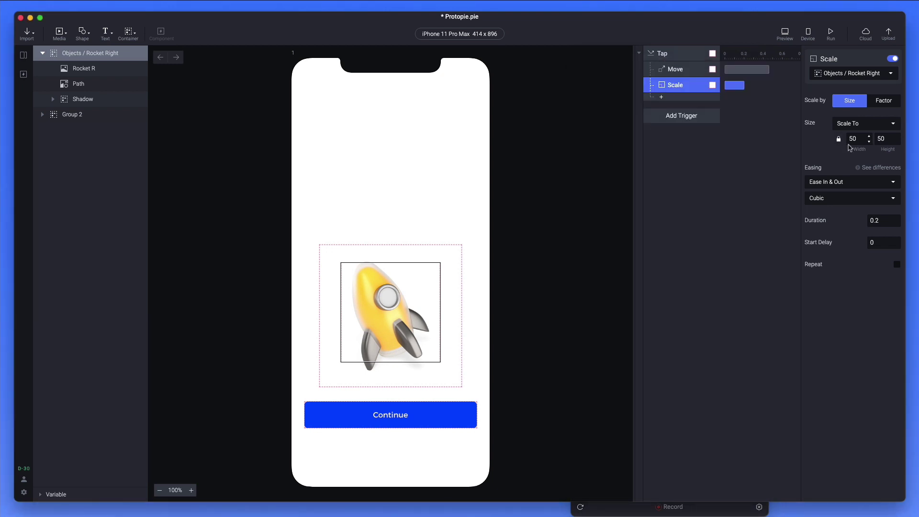
pyautogui.doubleClick(886, 139)
pyautogui.press('BackSpace')
pyautogui.click(707, 508)
pyautogui.click(658, 323)
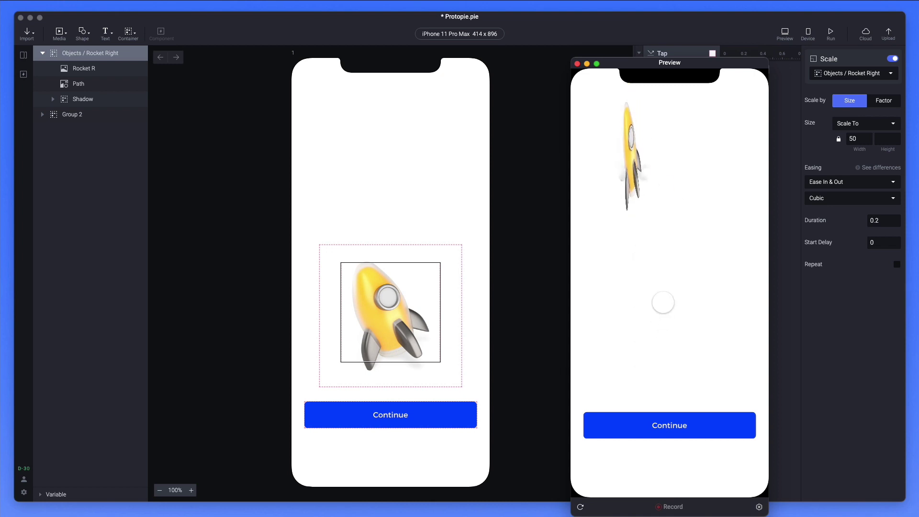
# Delay the Scale response on the timeline to start at 0.42 seconds and test the rocket's tap in the preview
pyautogui.click(858, 323)
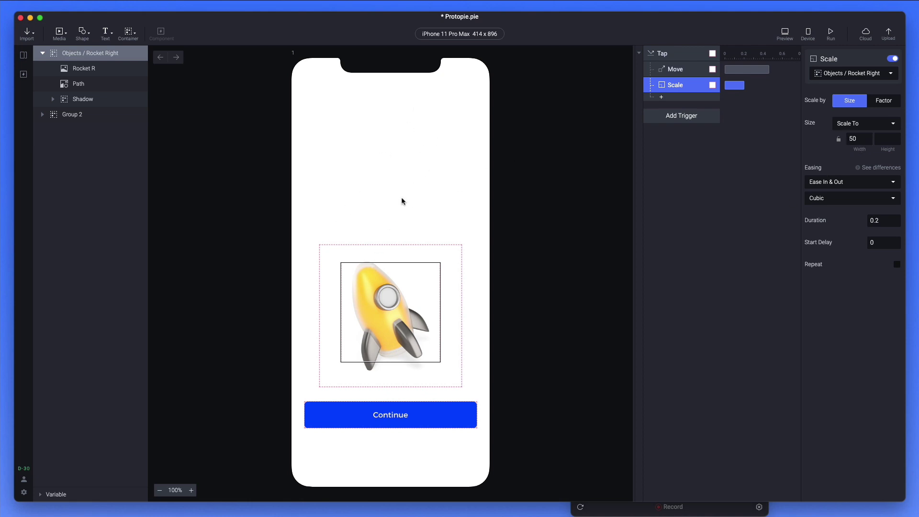
pyautogui.hscroll(1, 512, 169)
pyautogui.click(661, 103)
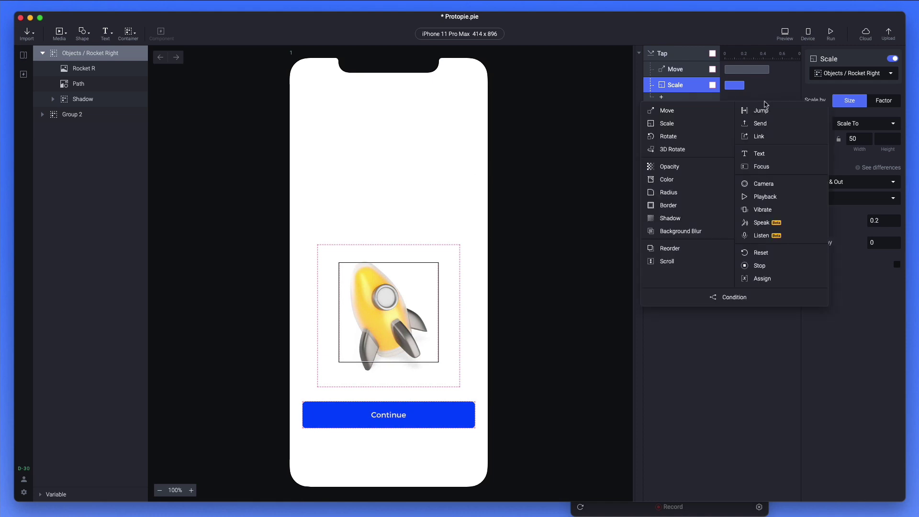
pyautogui.click(730, 92)
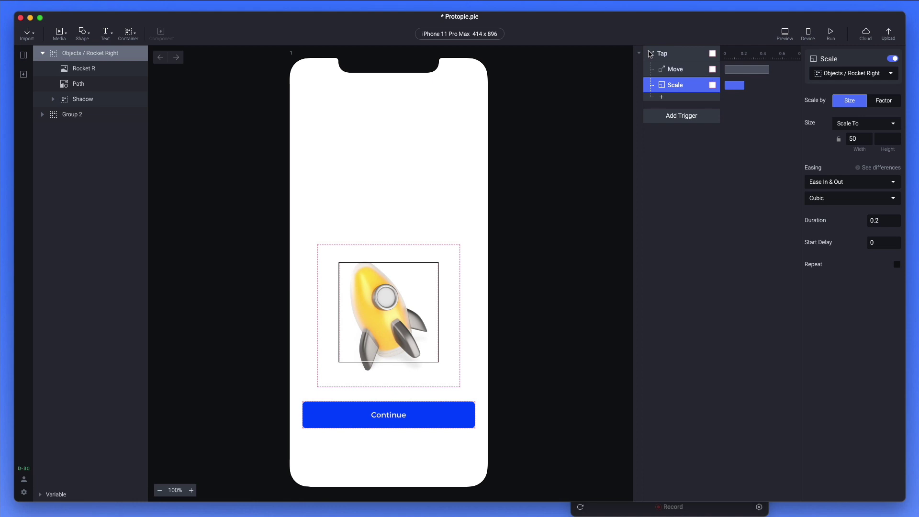
pyautogui.moveTo(737, 89)
pyautogui.moveTo(736, 91); pyautogui.dragTo(776, 91)
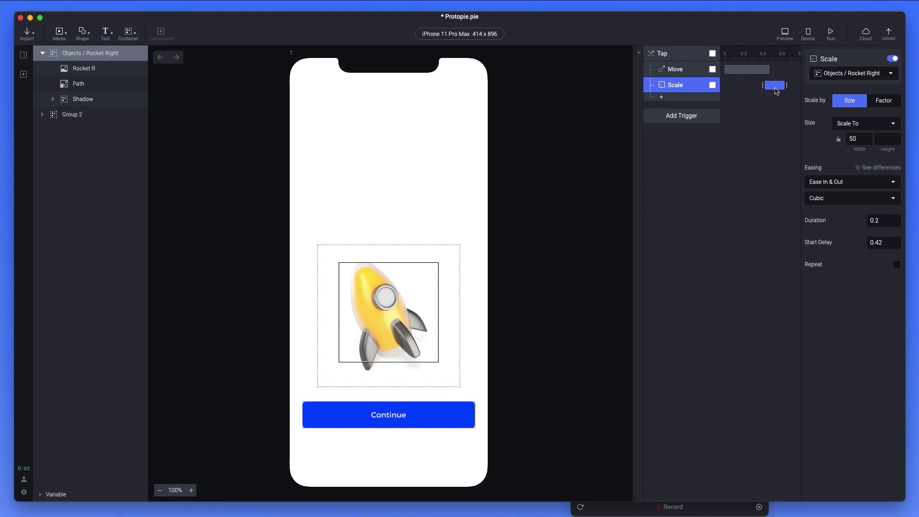
pyautogui.click(686, 514)
pyautogui.click(671, 349)
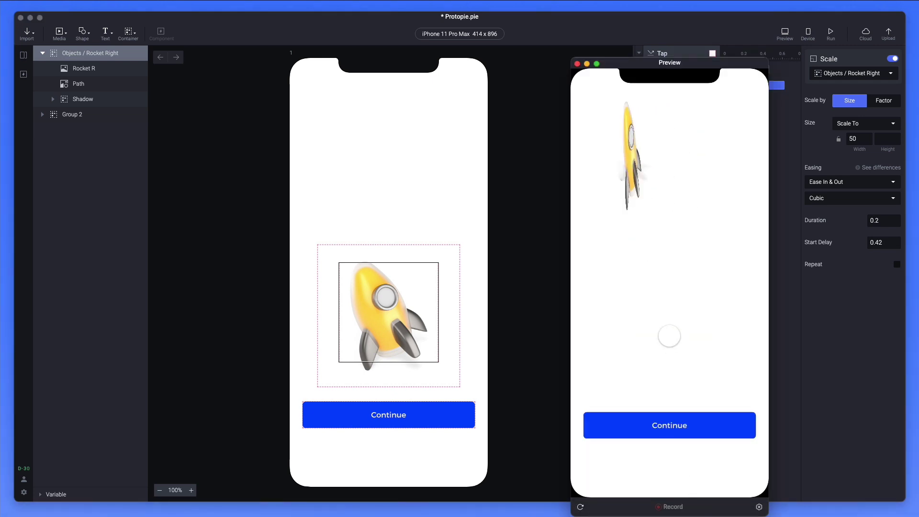
# Set the Scale response's height to 50 and test the rocket's tap animation in the preview
pyautogui.click(788, 126)
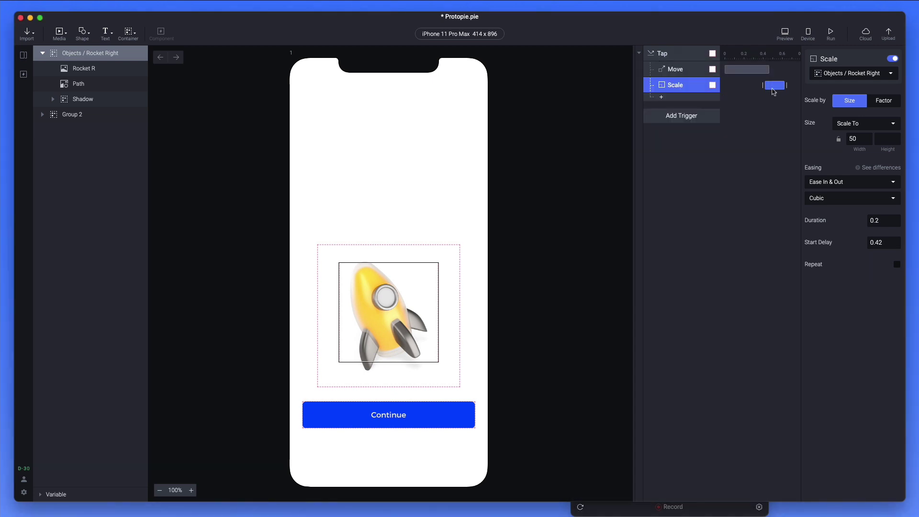
pyautogui.click(882, 140)
pyautogui.click(705, 511)
pyautogui.click(696, 492)
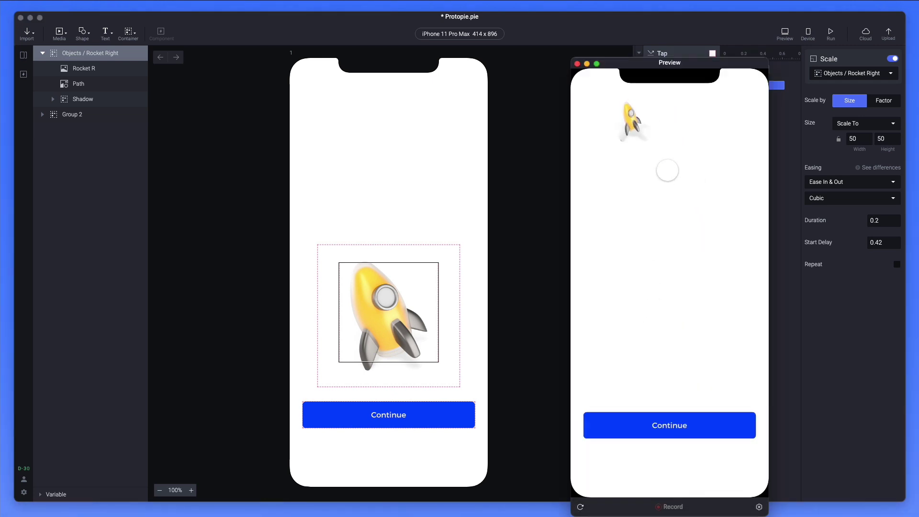
pyautogui.click(841, 331)
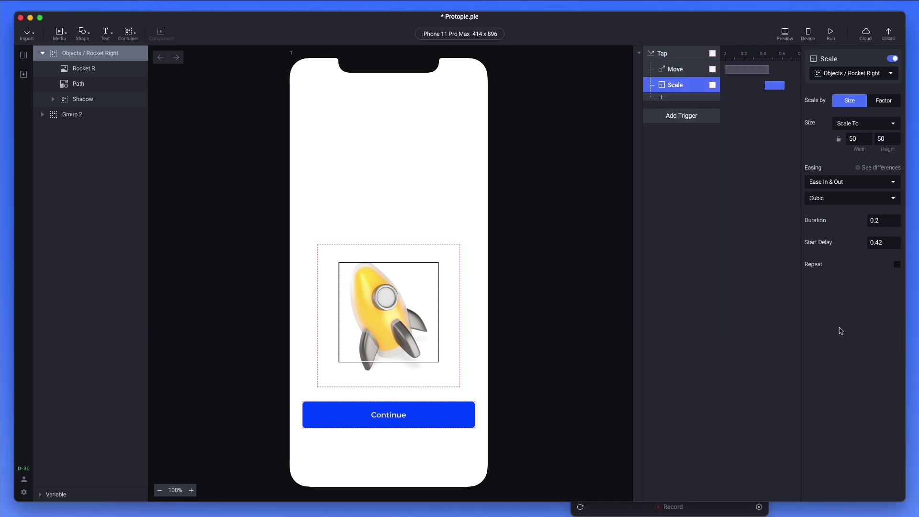
pyautogui.click(661, 100)
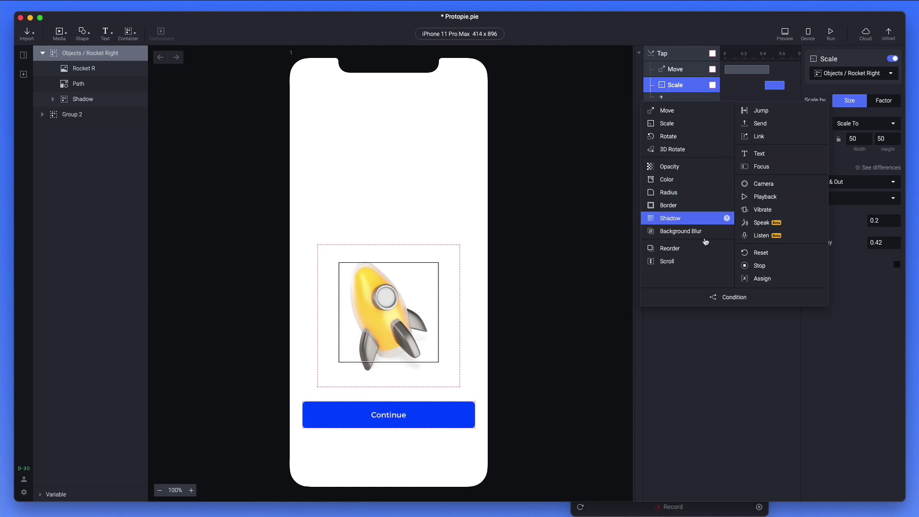
pyautogui.click(741, 442)
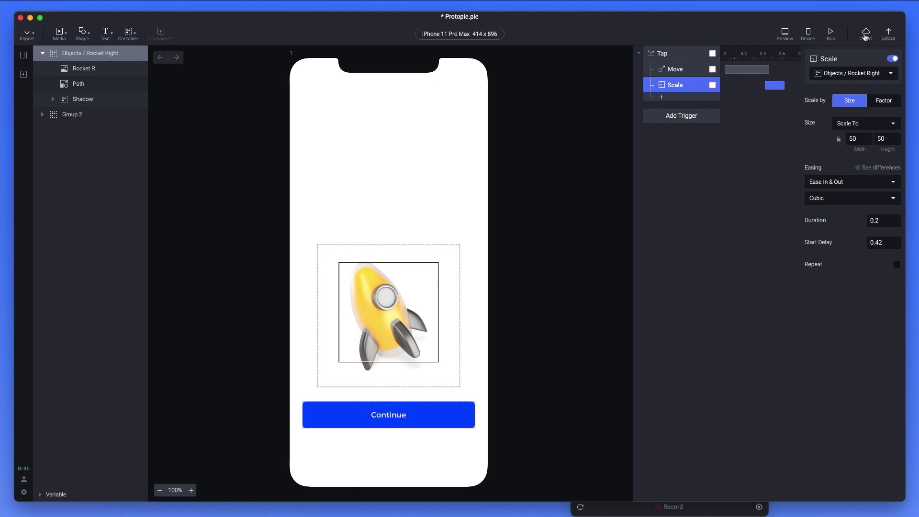
# Upload the Protopie pie to ProtoPie Cloud and open its shared cloud link in the web browser
pyautogui.click(886, 37)
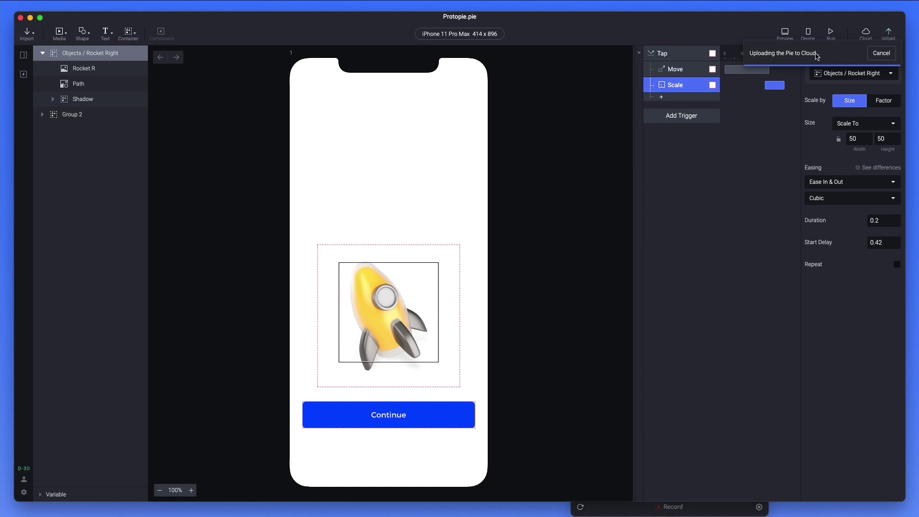
pyautogui.click(870, 33)
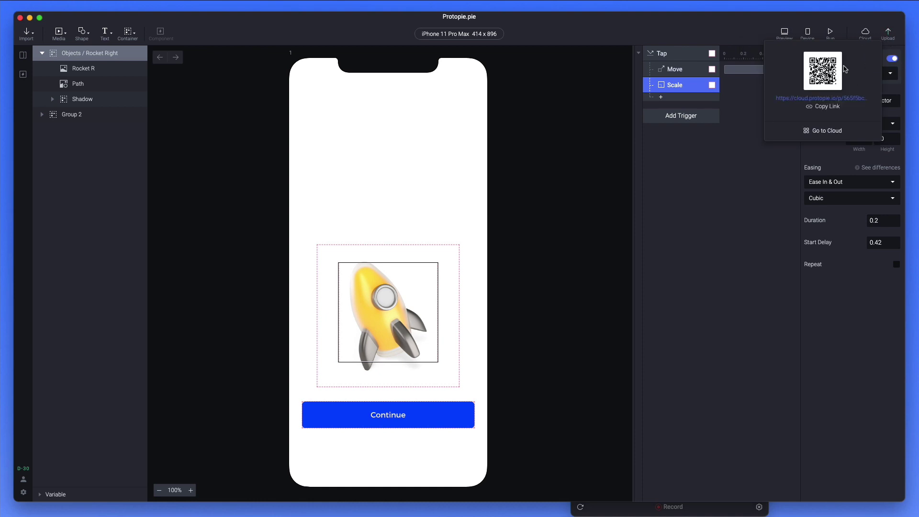
pyautogui.click(821, 99)
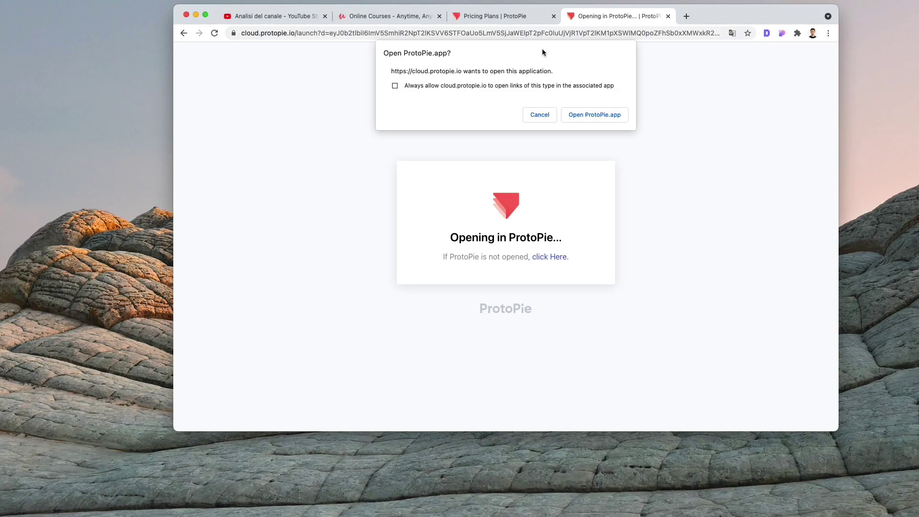
pyautogui.click(594, 114)
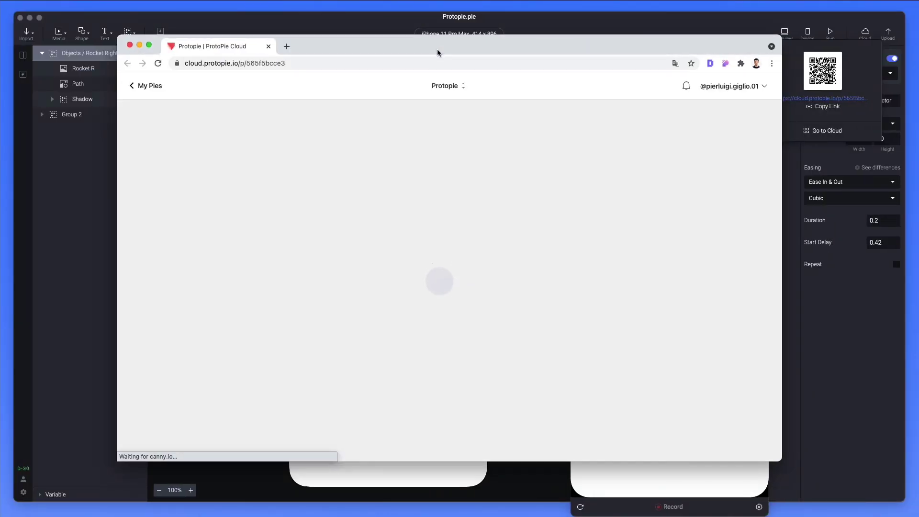
# Reposition and enlarge the browser window so the cloud prototype page covers the editor
pyautogui.moveTo(406, 83); pyautogui.dragTo(329, 95)
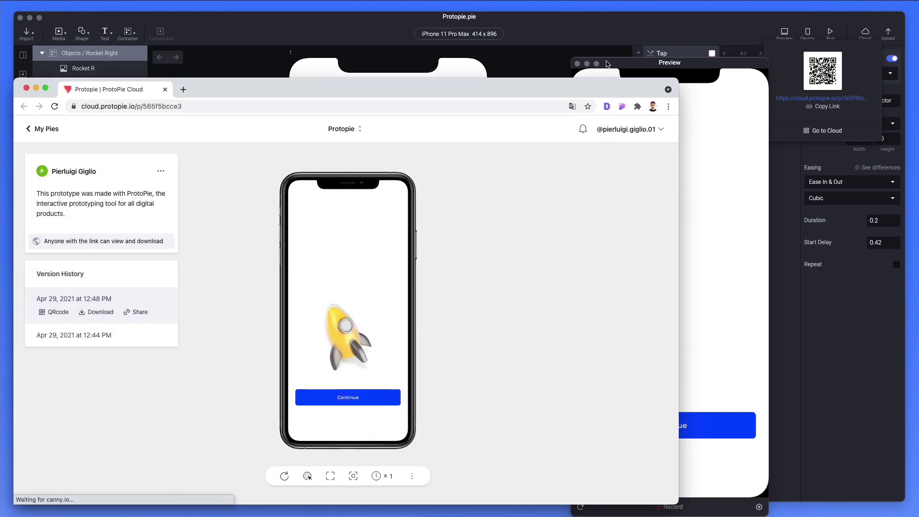
pyautogui.moveTo(669, 80); pyautogui.dragTo(669, 13)
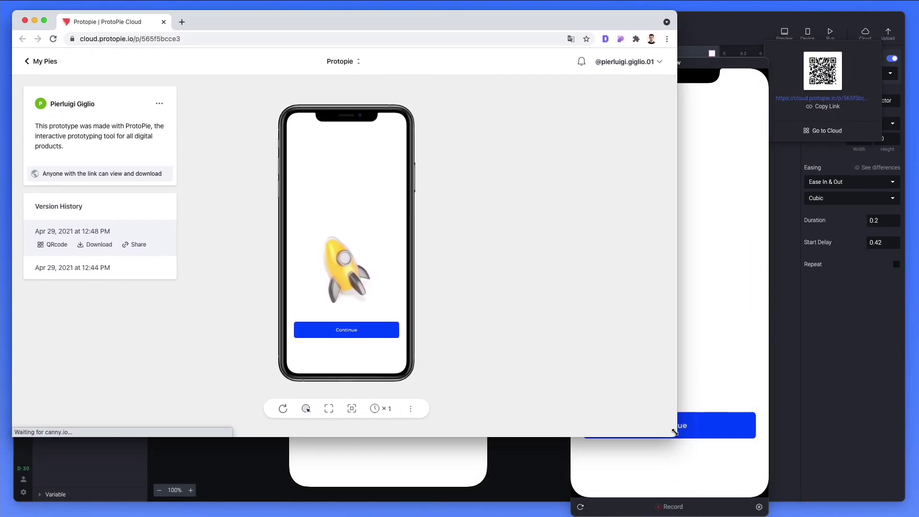
pyautogui.moveTo(676, 435); pyautogui.dragTo(904, 499)
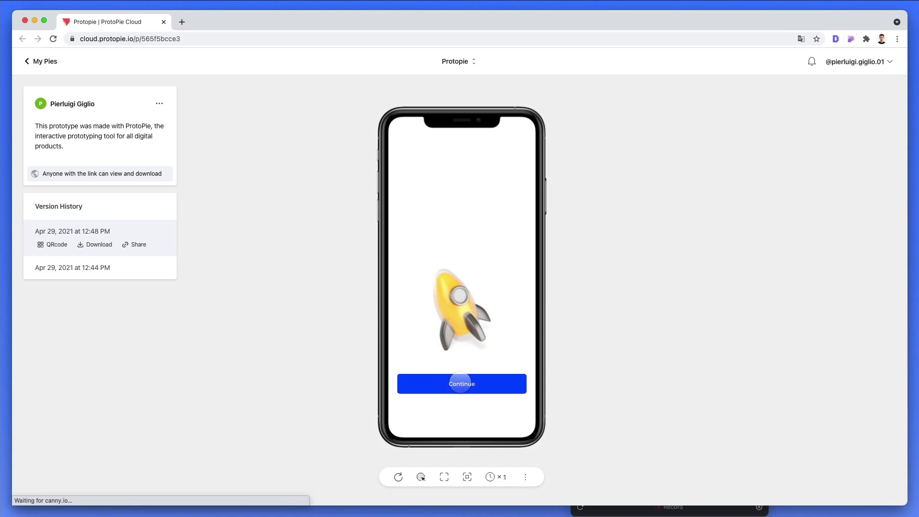
# Play and restart the rocket's tap animation on the cloud page, and try the Touch Hint option
pyautogui.click(460, 383)
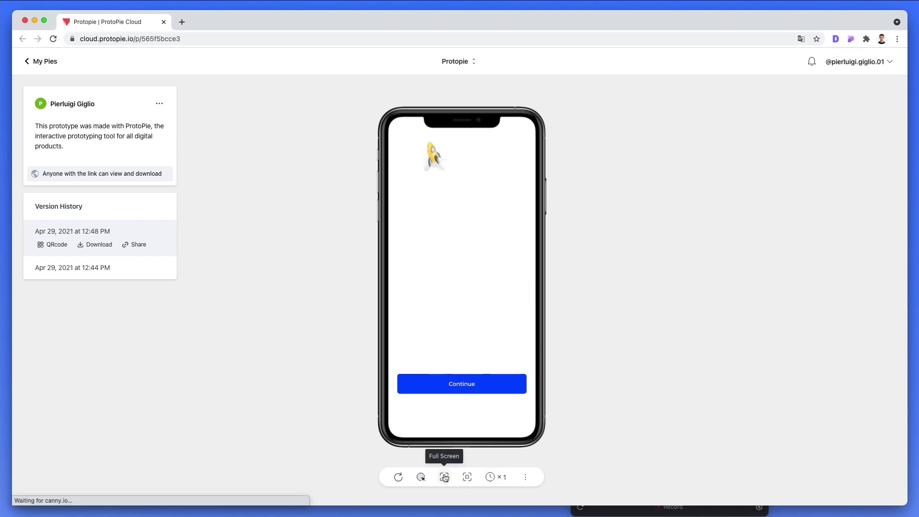
pyautogui.click(399, 478)
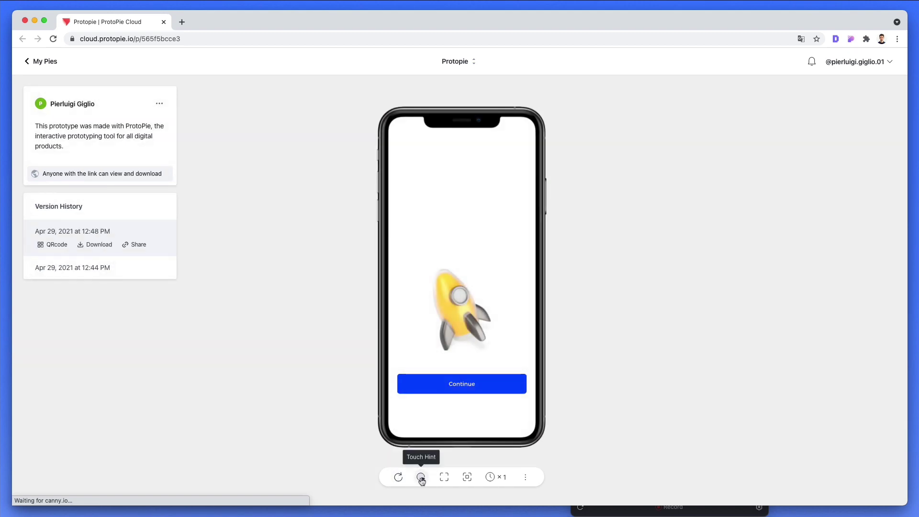
pyautogui.click(420, 477)
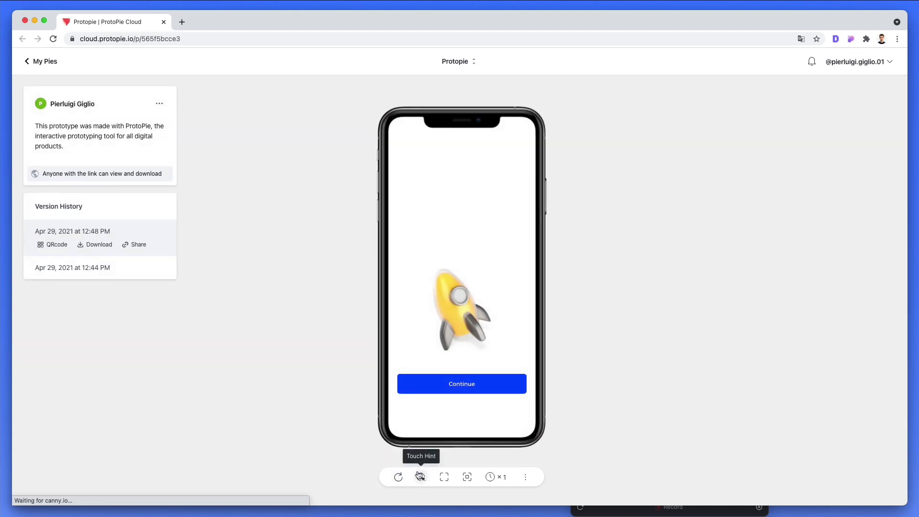
pyautogui.click(426, 419)
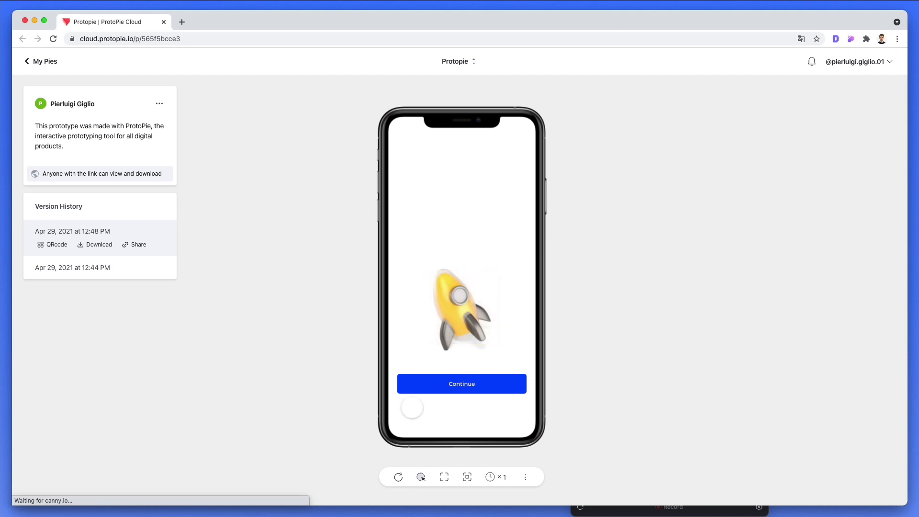
pyautogui.click(498, 416)
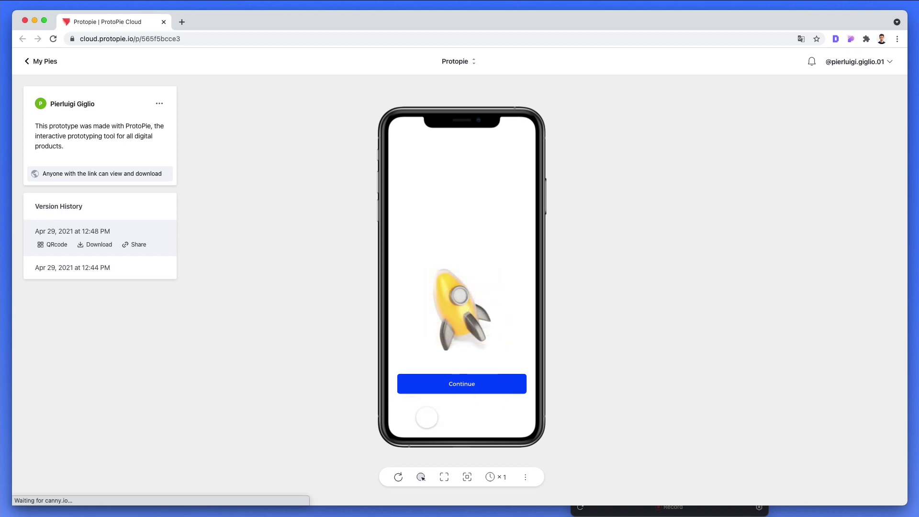
# View the prototype in focus mode and exit it, then set the cursor type to Arrow Cursor and tap the rocket
pyautogui.click(468, 477)
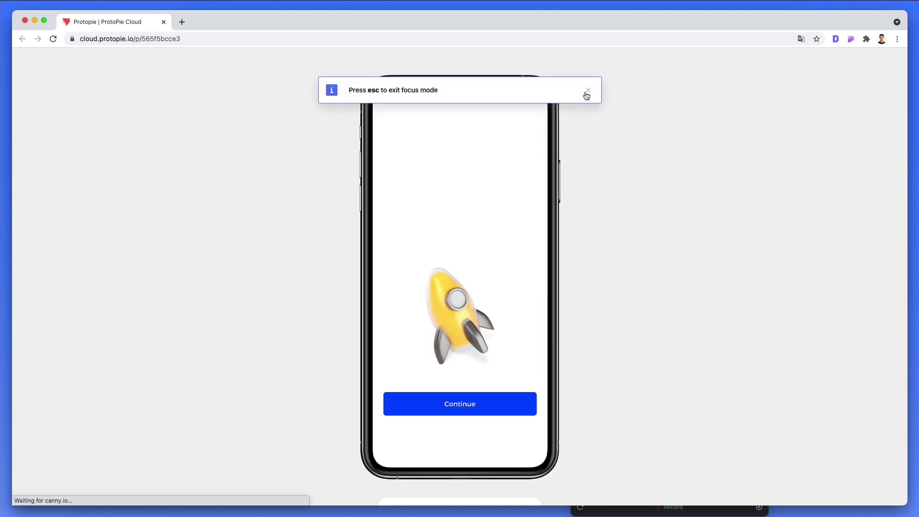
pyautogui.press('Escape')
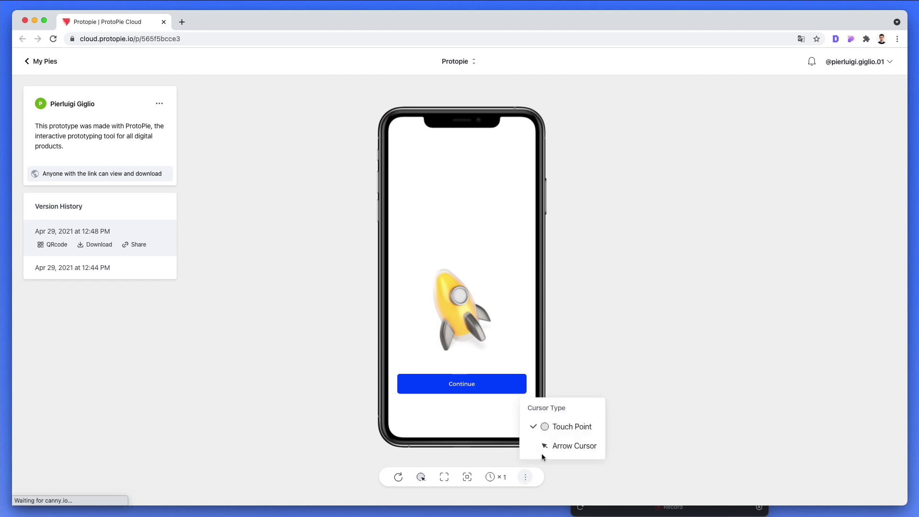
pyautogui.click(574, 447)
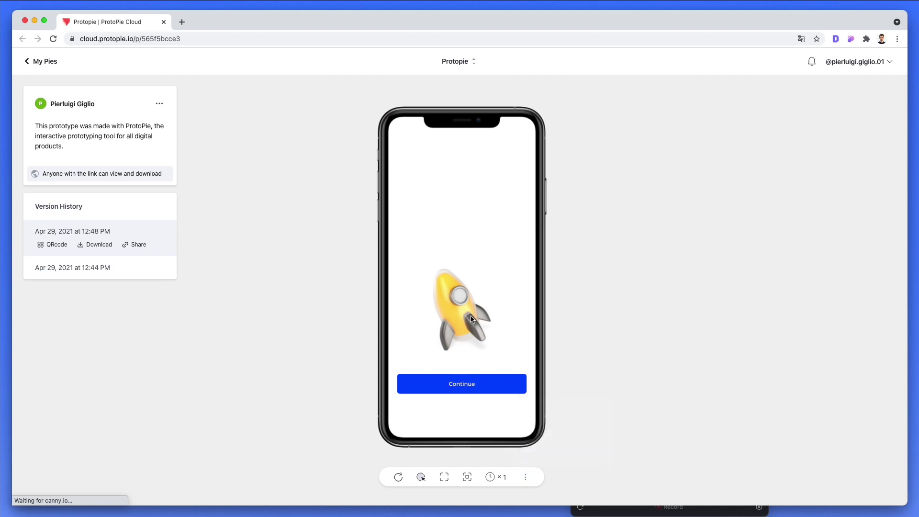
pyautogui.click(472, 320)
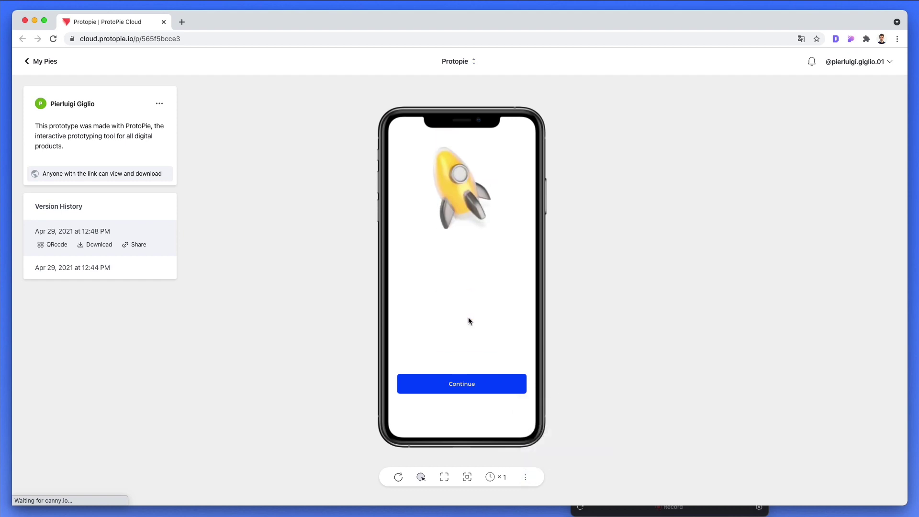
# Review the list of uploaded pies and the Can view and Can download options in Access Settings, leaving without saving
pyautogui.click(464, 70)
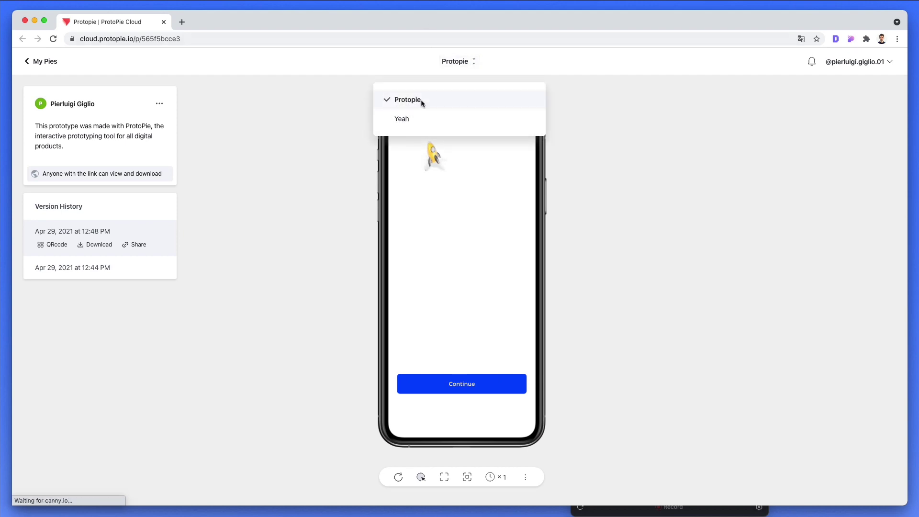
pyautogui.click(567, 128)
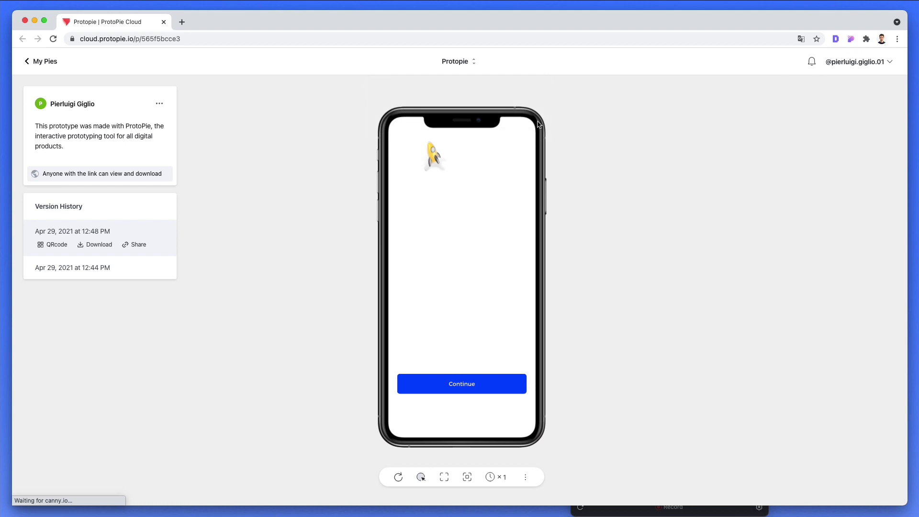
pyautogui.click(166, 109)
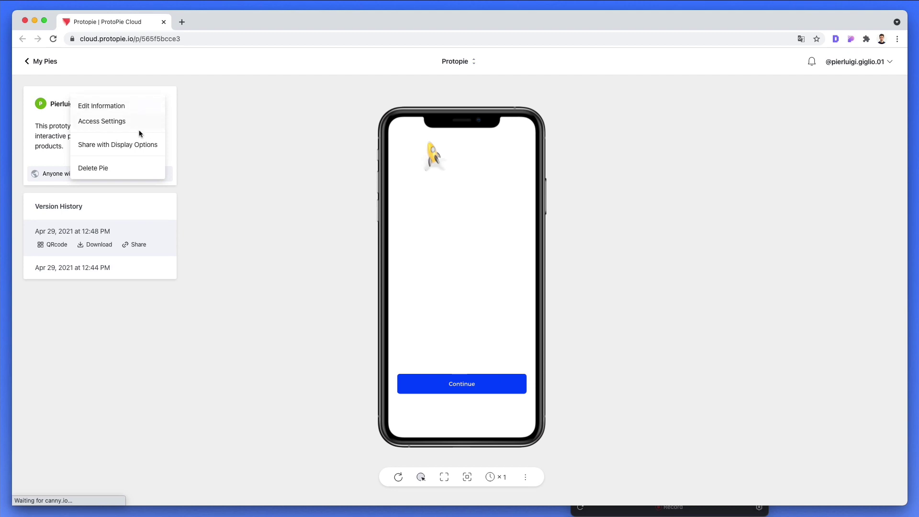
pyautogui.click(114, 122)
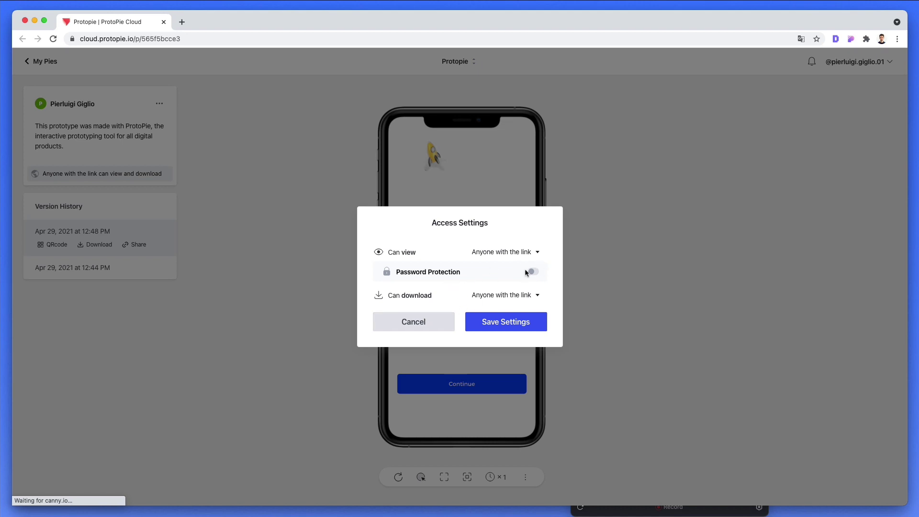
pyautogui.click(489, 259)
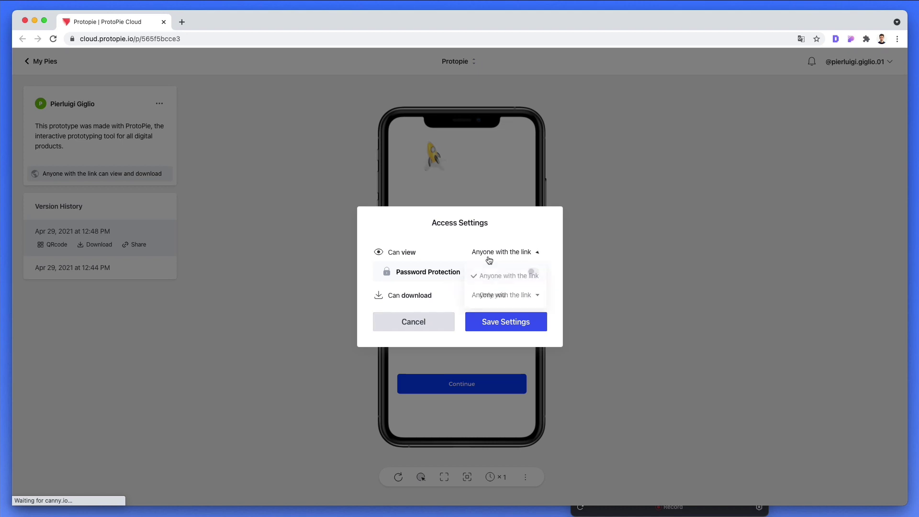
pyautogui.click(487, 269)
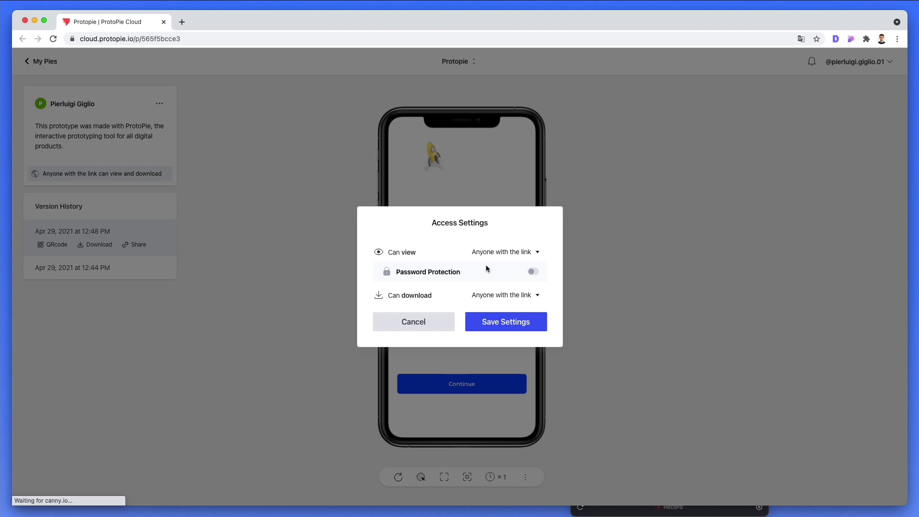
pyautogui.click(485, 300)
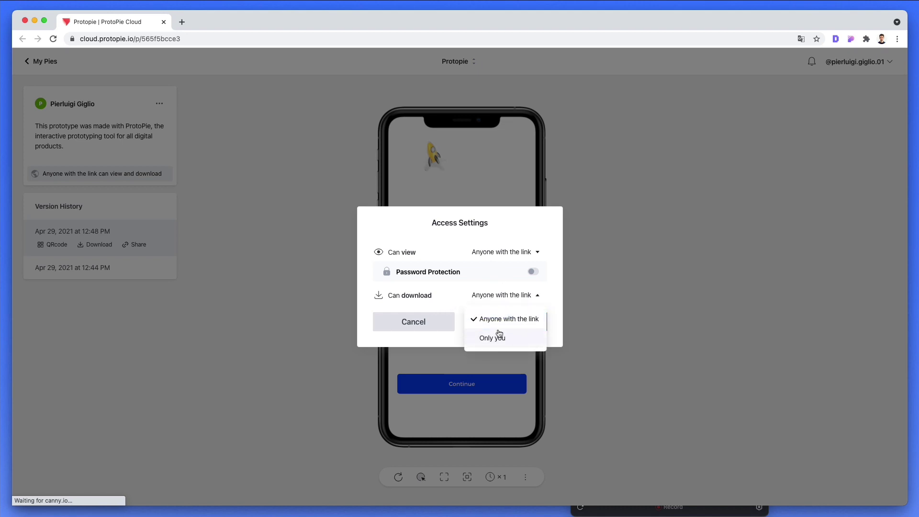
pyautogui.click(453, 304)
pyautogui.click(445, 327)
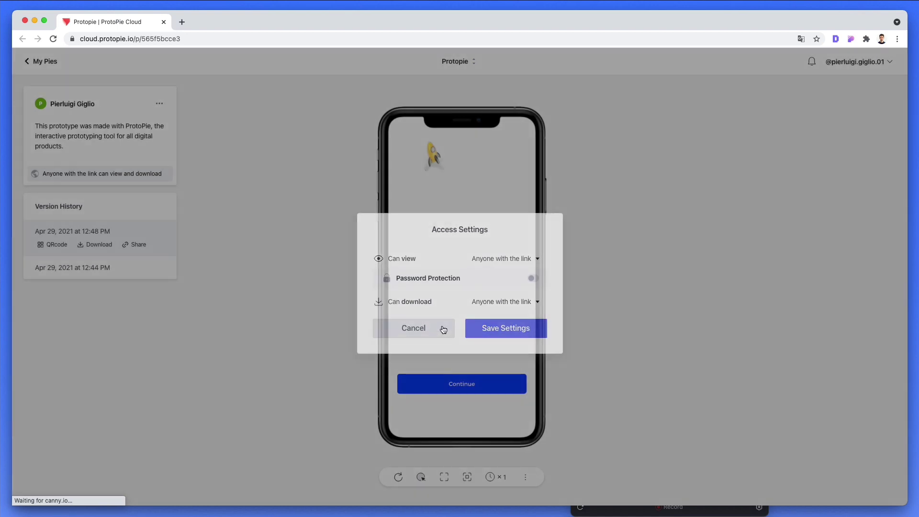